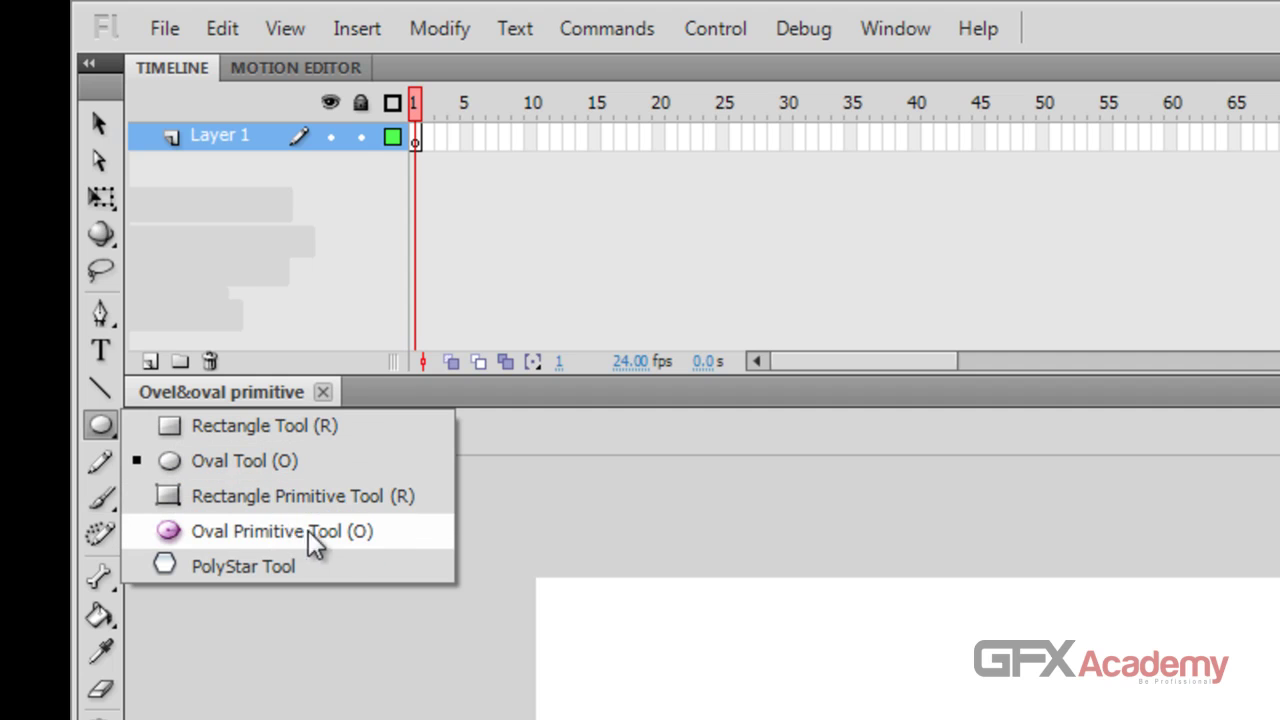
# Activate the Oval tool and choose the red-orange swatch as its fill colour.
pyautogui.click(279, 455)
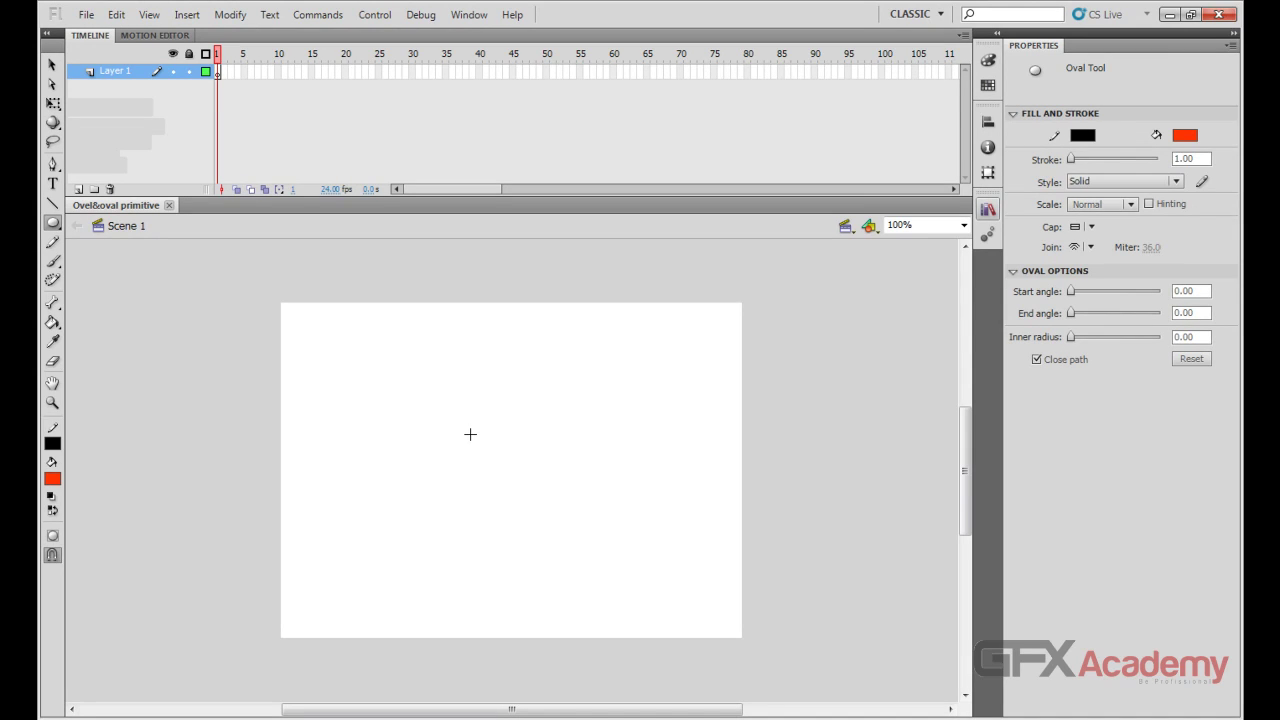
pyautogui.click(60, 477)
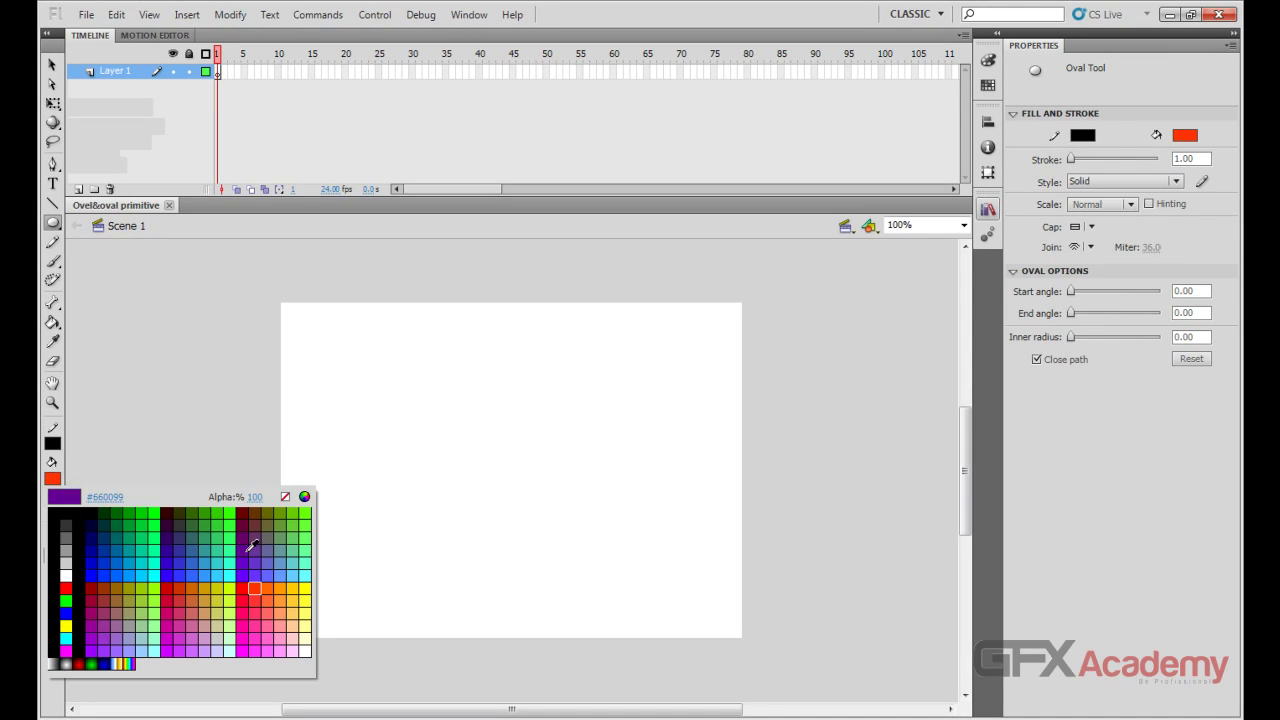
pyautogui.click(260, 582)
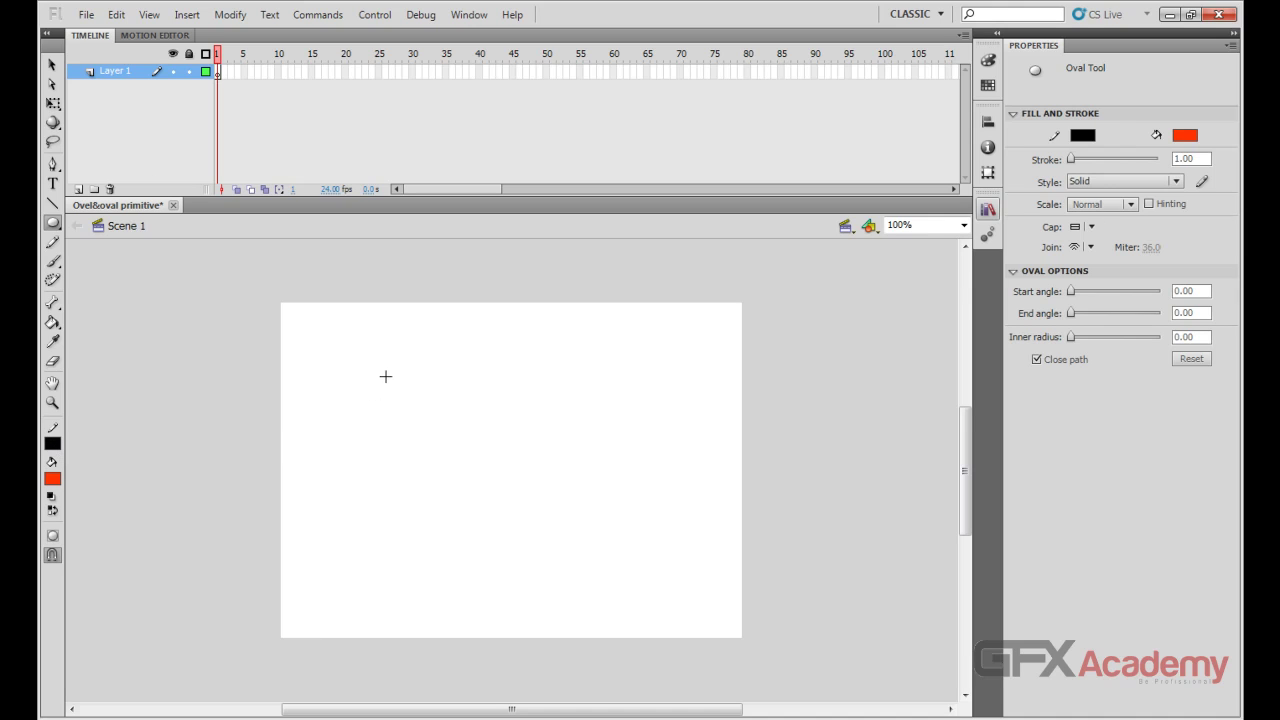
# Draw a perfect circle about 115 px in diameter near the stage's upper-left corner, undoing the first trial oval.
pyautogui.moveTo(368, 357)
pyautogui.mouseDown()
pyautogui.moveTo(454, 449)
pyautogui.moveTo(641, 531)
pyautogui.moveTo(634, 557)
pyautogui.moveTo(500, 537)
pyautogui.moveTo(520, 411)
pyautogui.moveTo(587, 586)
pyautogui.moveTo(397, 506)
pyautogui.moveTo(543, 477)
pyautogui.moveTo(483, 563)
pyautogui.moveTo(423, 457)
pyautogui.moveTo(406, 497)
pyautogui.moveTo(434, 523)
pyautogui.moveTo(486, 524)
pyautogui.moveTo(428, 545)
pyautogui.mouseUp()
pyautogui.hotkey('ctrl', 'z')
pyautogui.moveTo(363, 358); pyautogui.dragTo(527, 524)
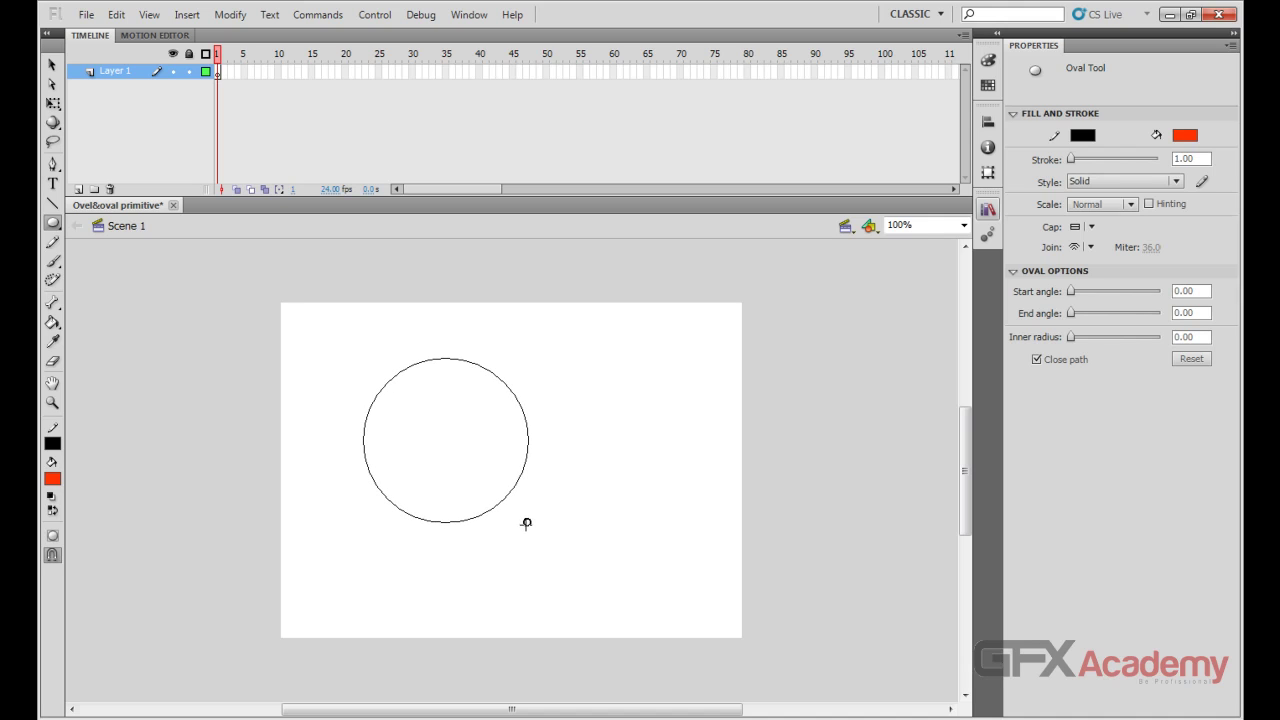
pyautogui.moveTo(527, 524); pyautogui.dragTo(491, 381)
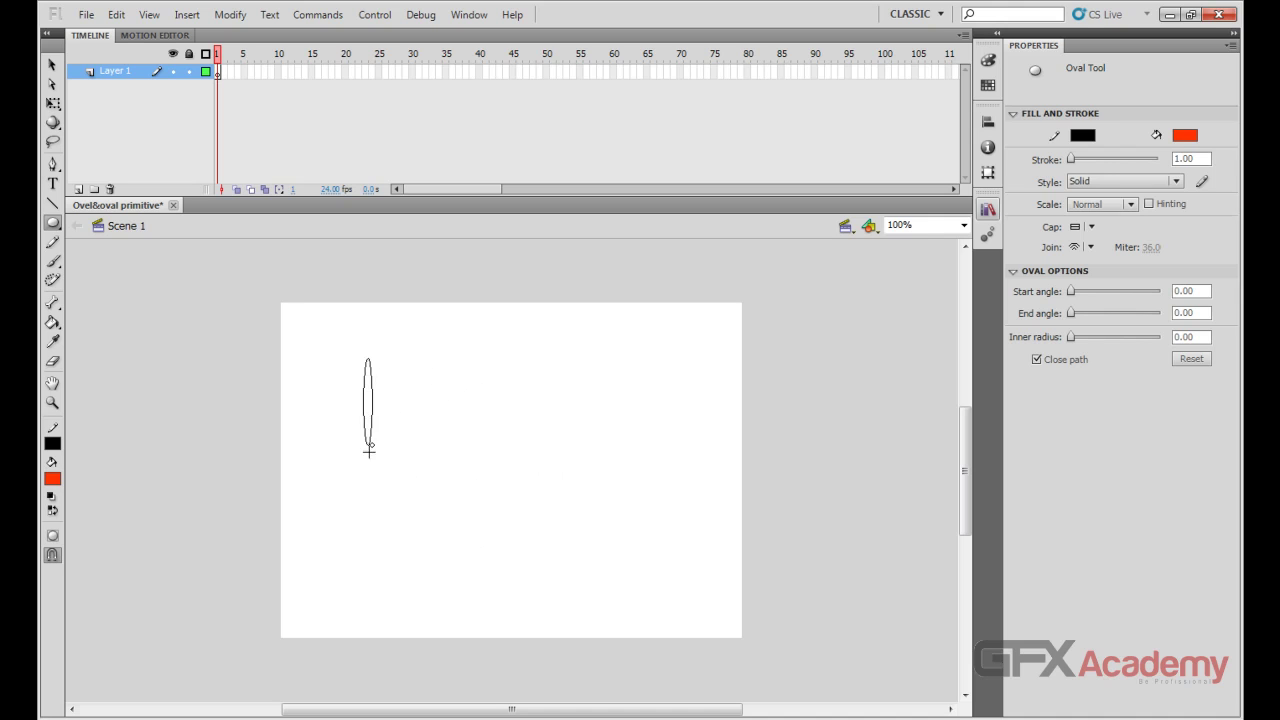
pyautogui.moveTo(369, 451)
pyautogui.mouseDown()
pyautogui.moveTo(614, 475)
pyautogui.moveTo(380, 466)
pyautogui.moveTo(451, 417)
pyautogui.moveTo(542, 469)
pyautogui.moveTo(450, 448)
pyautogui.moveTo(471, 463)
pyautogui.moveTo(477, 449)
pyautogui.moveTo(528, 520)
pyautogui.moveTo(440, 406)
pyautogui.moveTo(466, 491)
pyautogui.moveTo(469, 463)
pyautogui.moveTo(541, 504)
pyautogui.moveTo(380, 463)
pyautogui.moveTo(462, 456)
pyautogui.moveTo(437, 466)
pyautogui.moveTo(397, 440)
pyautogui.moveTo(420, 366)
pyautogui.moveTo(356, 364)
pyautogui.moveTo(441, 432)
pyautogui.mouseUp()
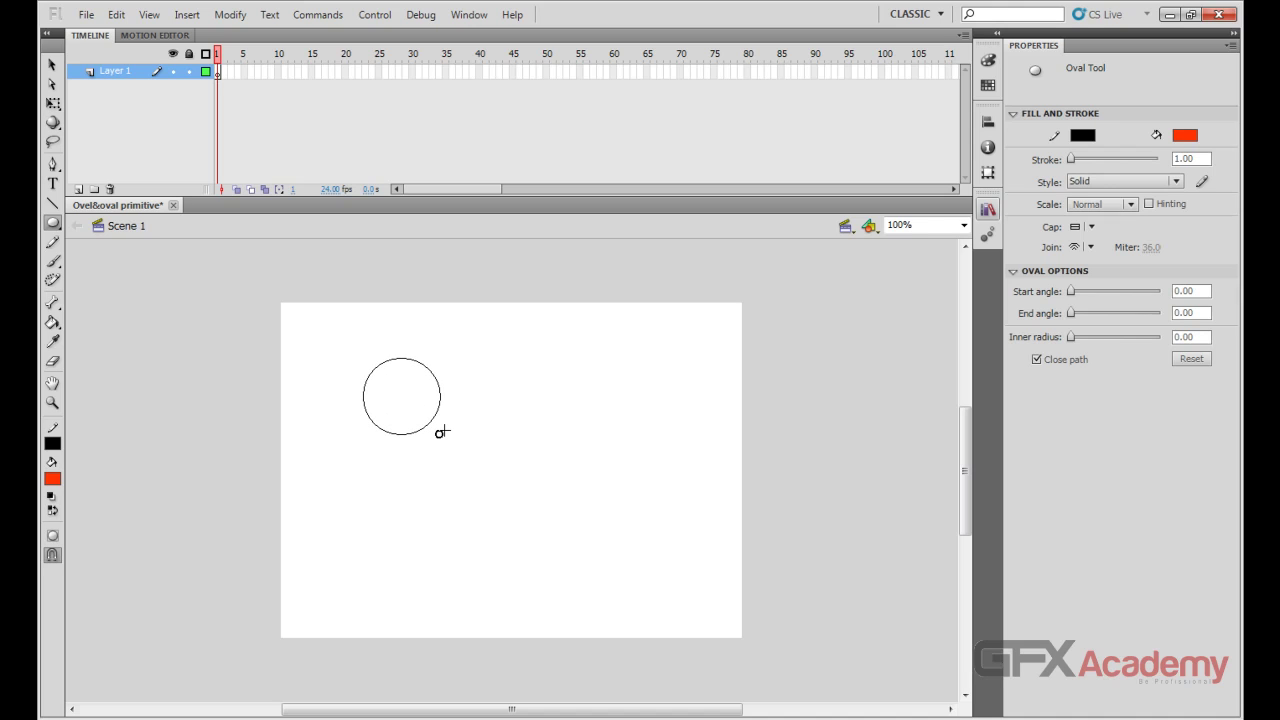
pyautogui.moveTo(443, 431)
pyautogui.mouseDown()
pyautogui.moveTo(380, 358)
pyautogui.moveTo(374, 370)
pyautogui.moveTo(414, 414)
pyautogui.moveTo(372, 396)
pyautogui.moveTo(448, 419)
pyautogui.moveTo(486, 451)
pyautogui.moveTo(363, 369)
pyautogui.moveTo(395, 390)
pyautogui.mouseUp()
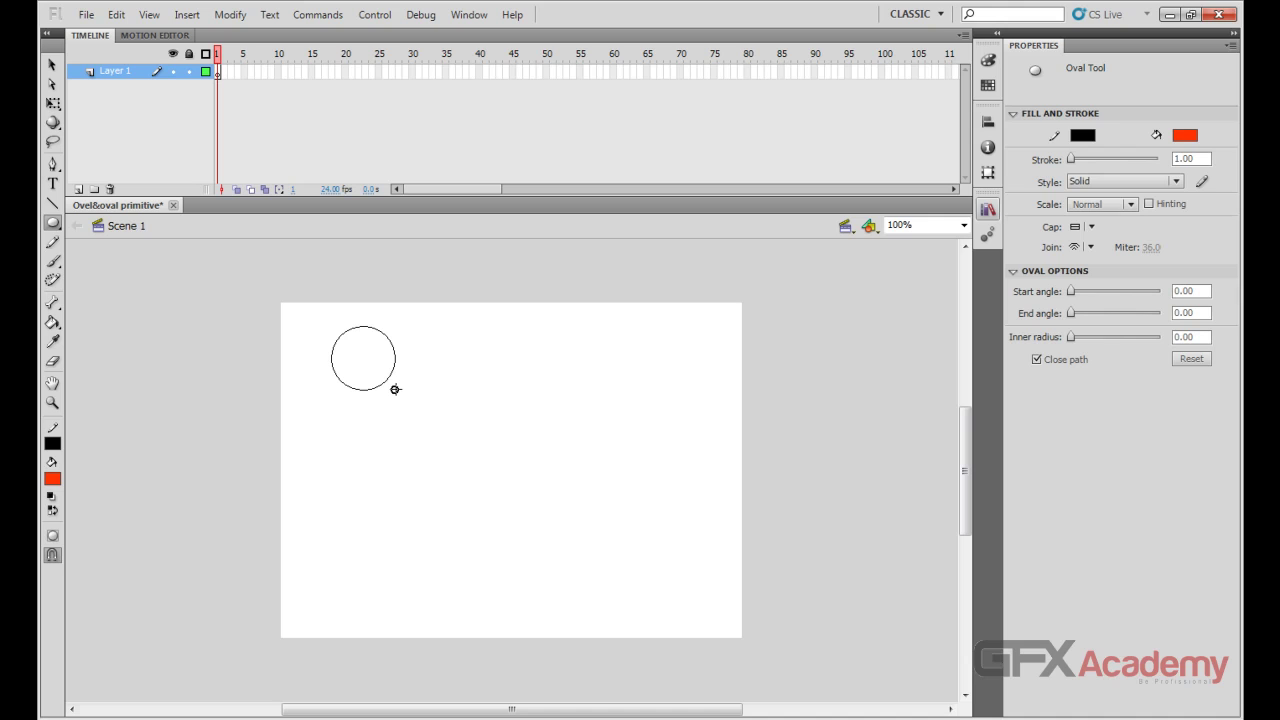
pyautogui.moveTo(395, 390)
pyautogui.mouseDown()
pyautogui.moveTo(449, 423)
pyautogui.moveTo(371, 366)
pyautogui.moveTo(460, 449)
pyautogui.moveTo(416, 401)
pyautogui.mouseUp()
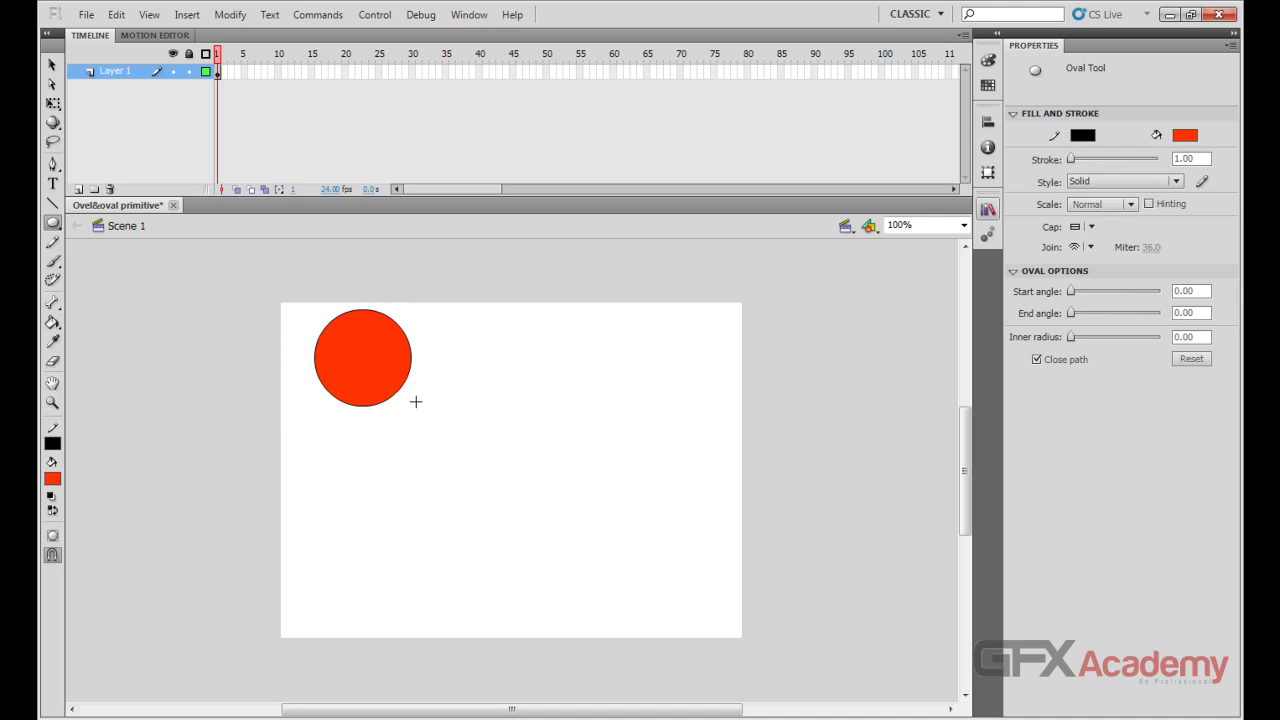
# Select the circle's fill and outline together and move them near the stage's centre, at about X 207, Y 110.
pyautogui.press('v')
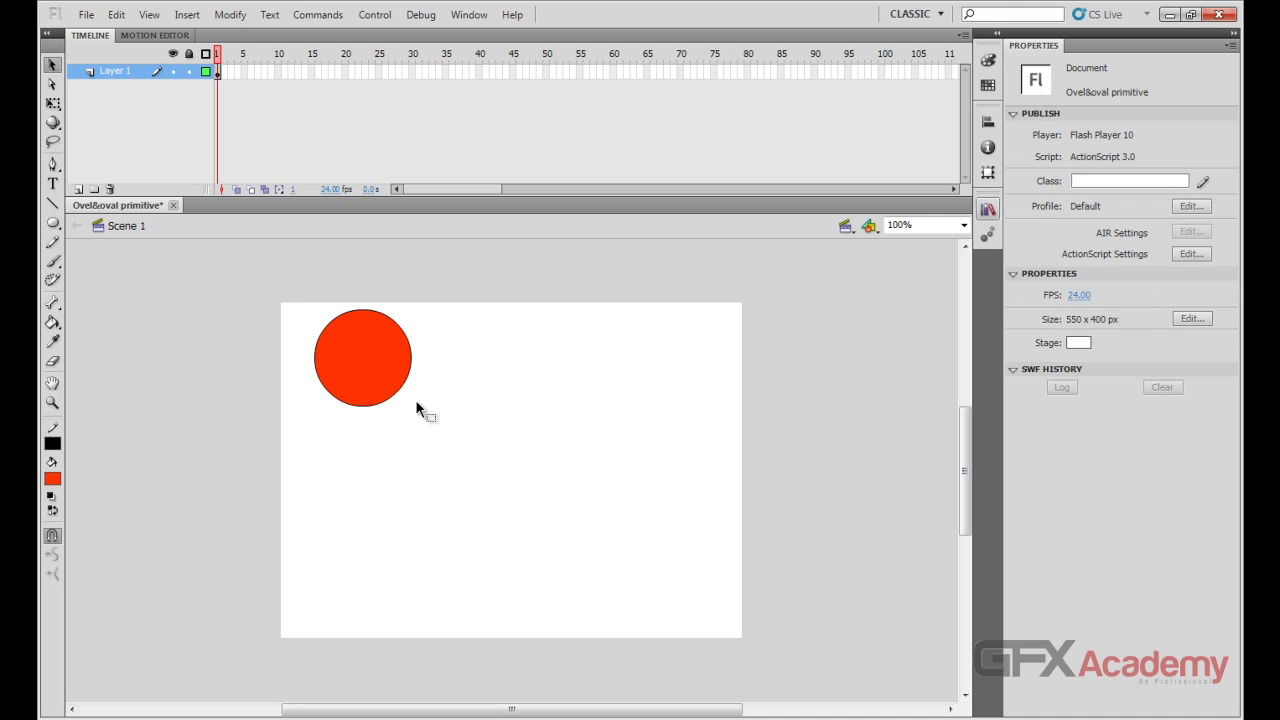
pyautogui.click(378, 350)
pyautogui.doubleClick(378, 351)
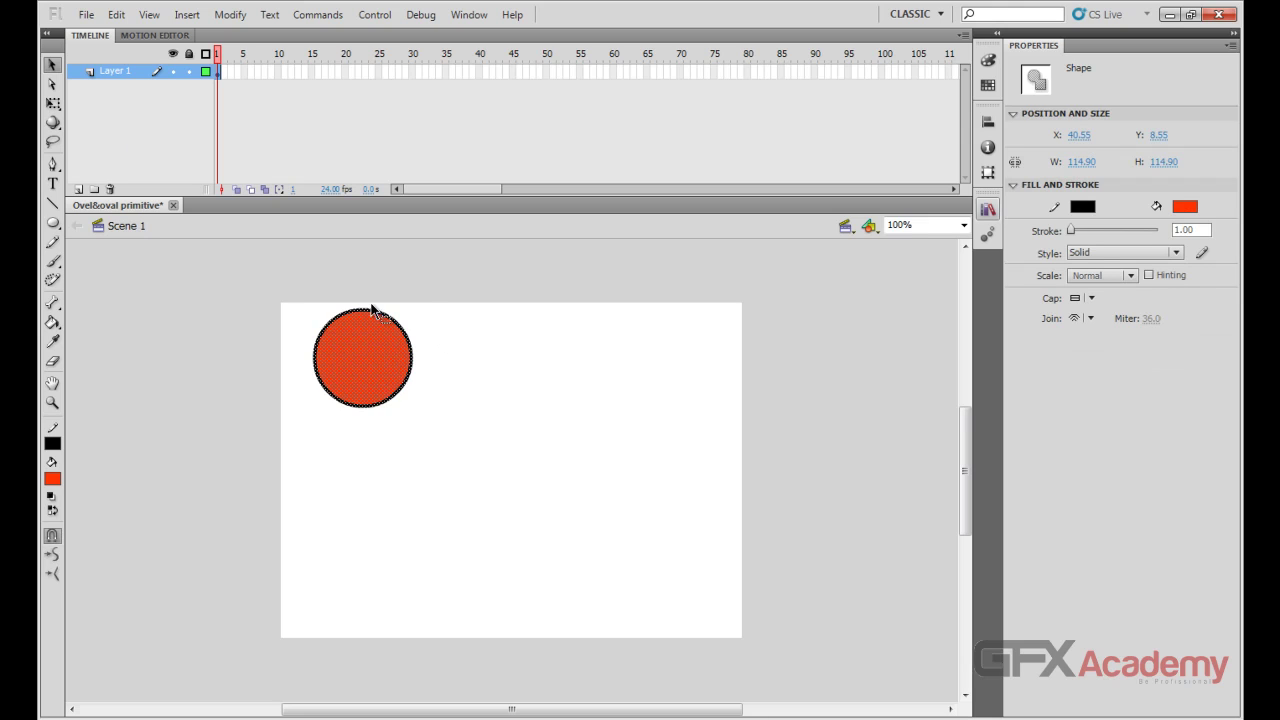
pyautogui.moveTo(364, 340); pyautogui.dragTo(501, 423)
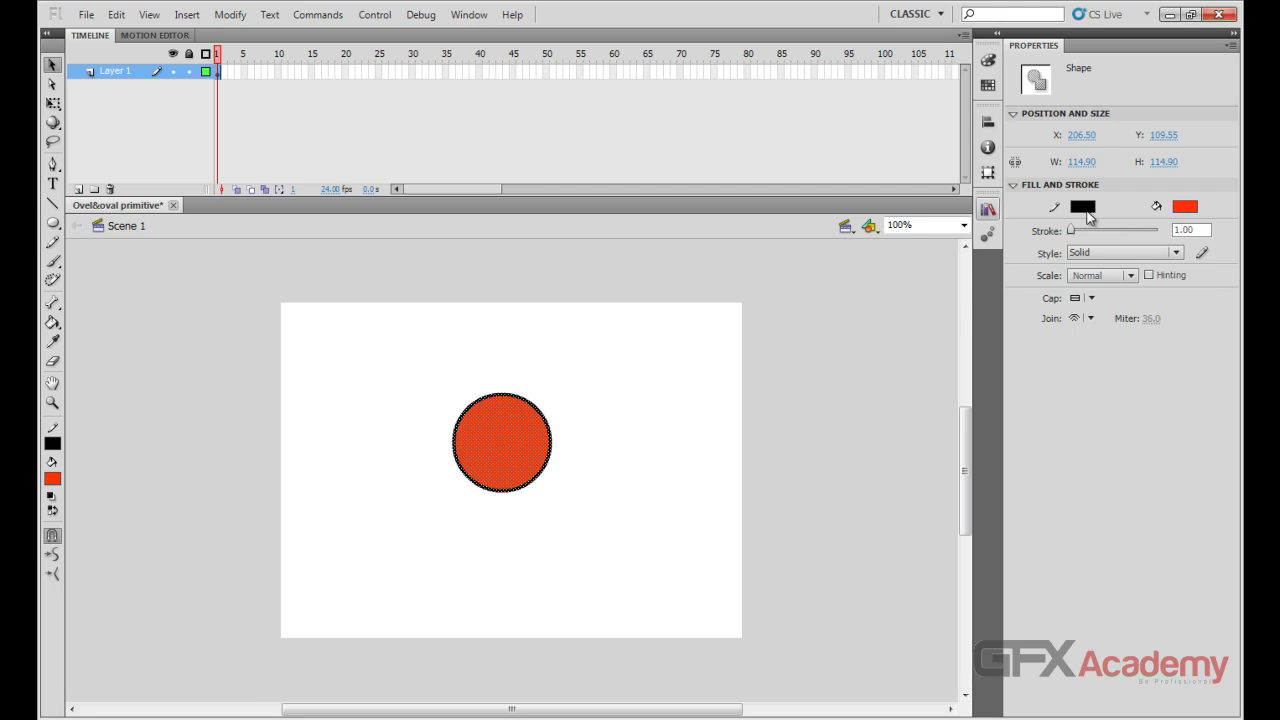
# Try dark green (#006600) and dark red as the circle's stroke colour.
pyautogui.click(1083, 207)
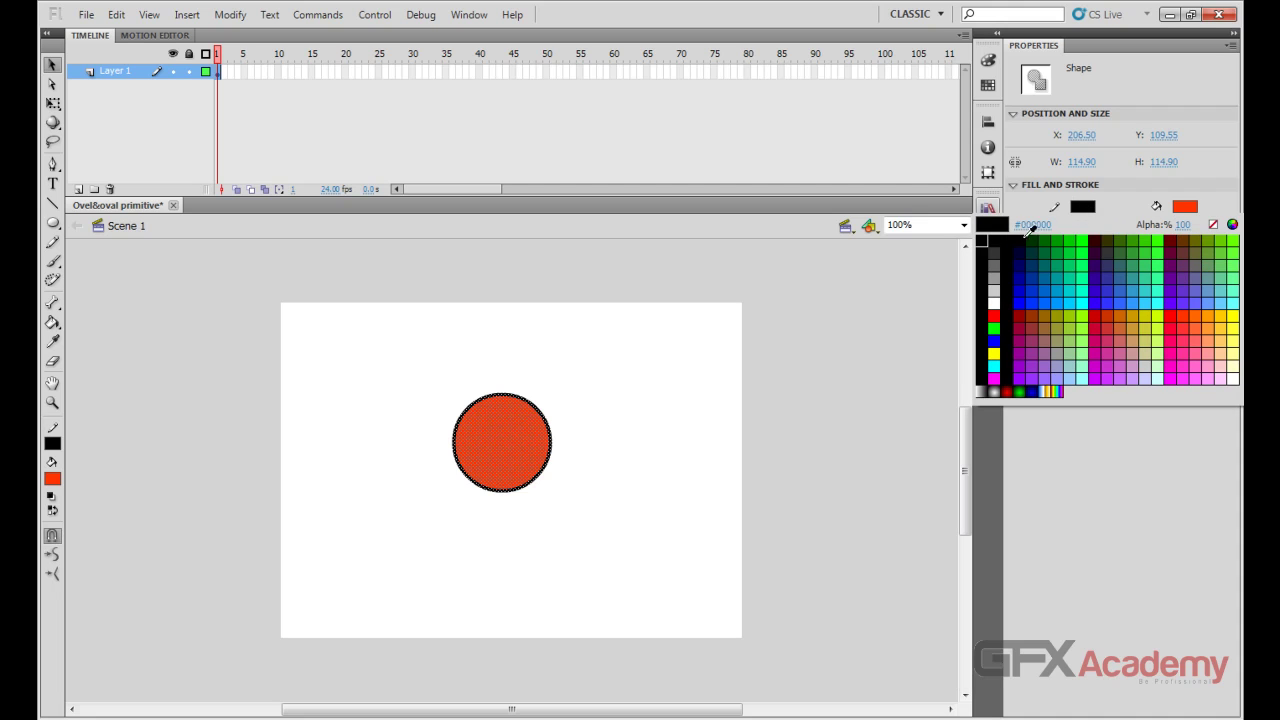
pyautogui.click(1062, 233)
pyautogui.click(1083, 207)
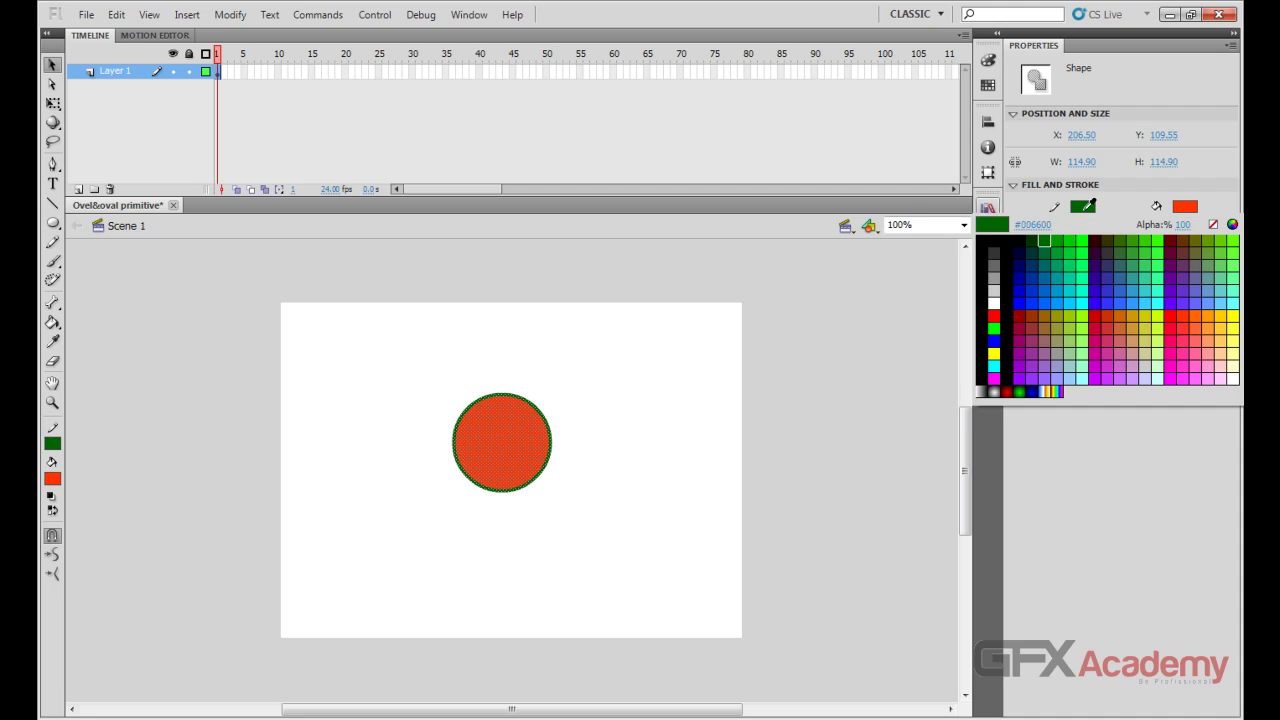
pyautogui.click(1095, 317)
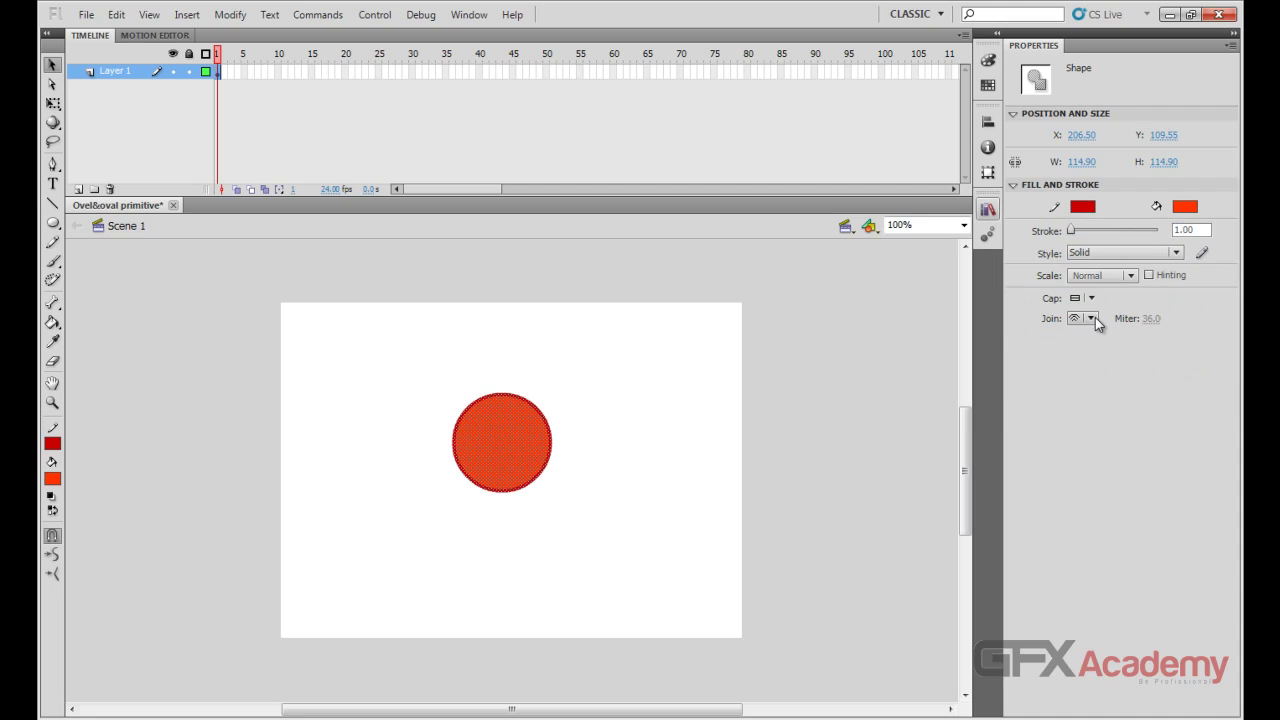
# Set the circle's stroke colour to blue and its fill colour to orange.
pyautogui.click(1083, 206)
pyautogui.click(994, 341)
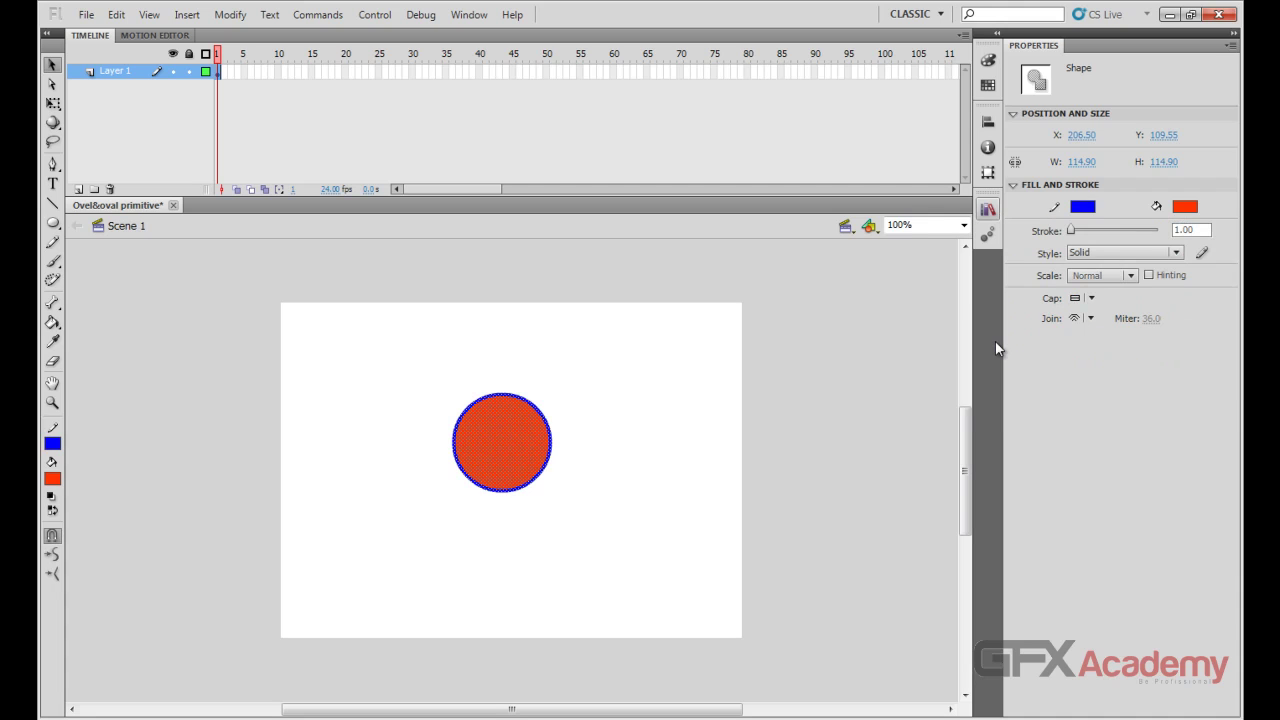
pyautogui.click(1185, 206)
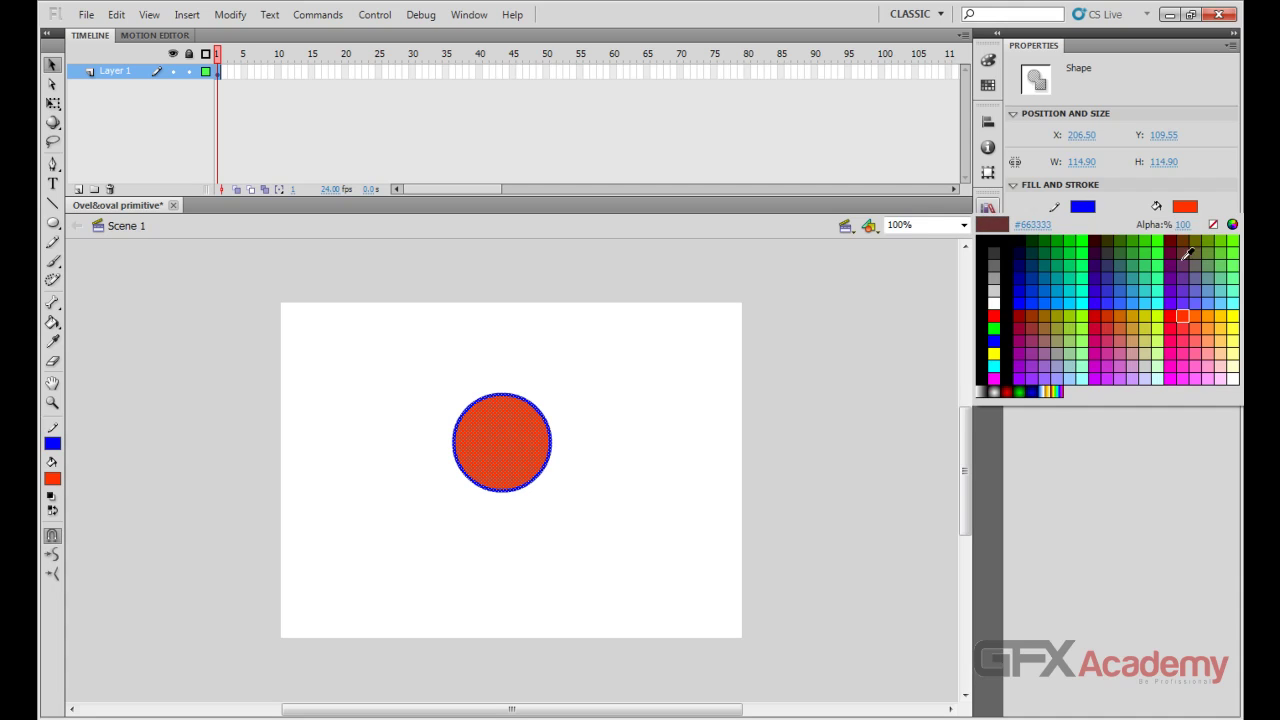
pyautogui.click(1196, 315)
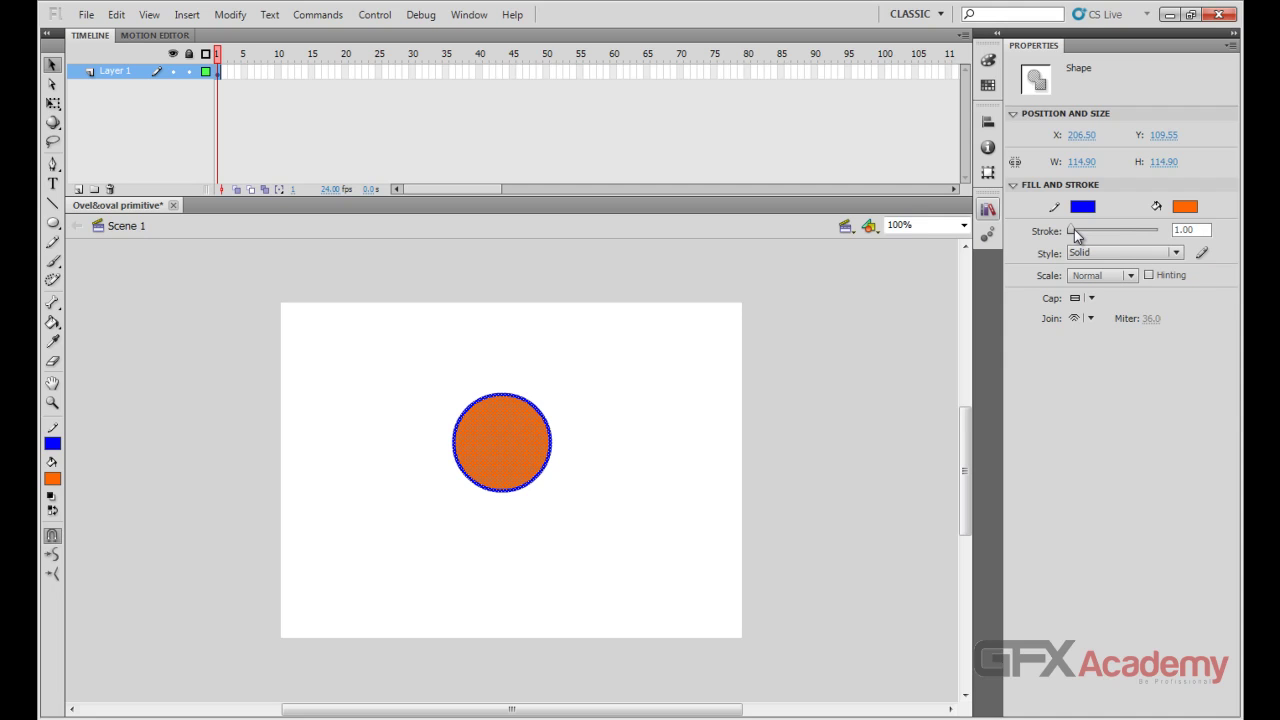
# Try stroke heights of about 10.6, 2 and 5 on the circle's outline.
pyautogui.moveTo(1074, 229)
pyautogui.mouseDown()
pyautogui.moveTo(1104, 231)
pyautogui.moveTo(1076, 234)
pyautogui.mouseUp()
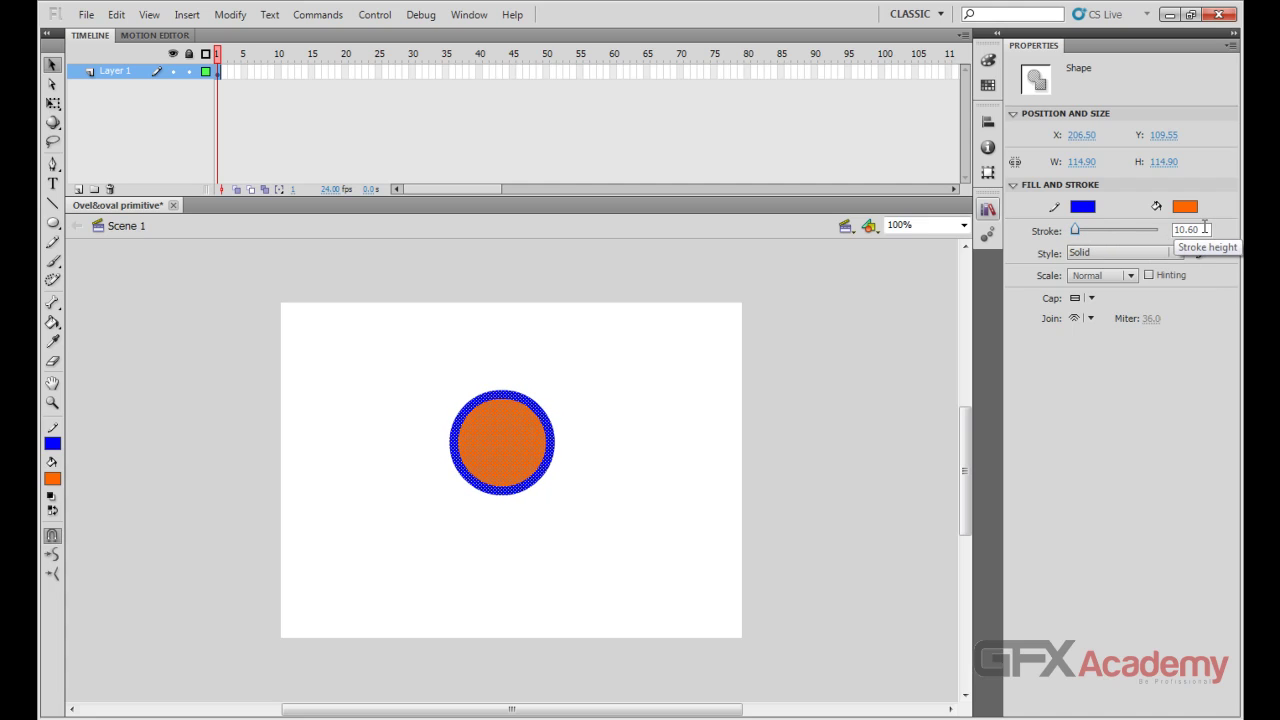
pyautogui.click(1188, 230)
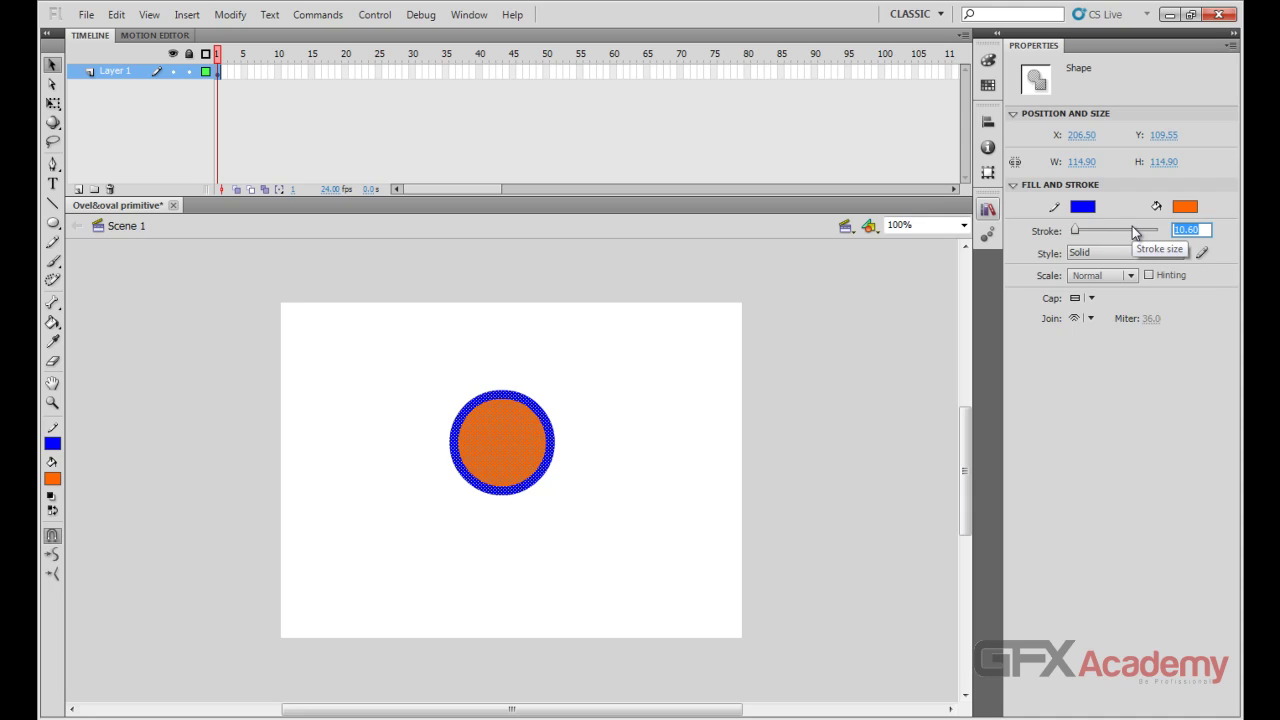
pyautogui.write('2')
pyautogui.press('Return')
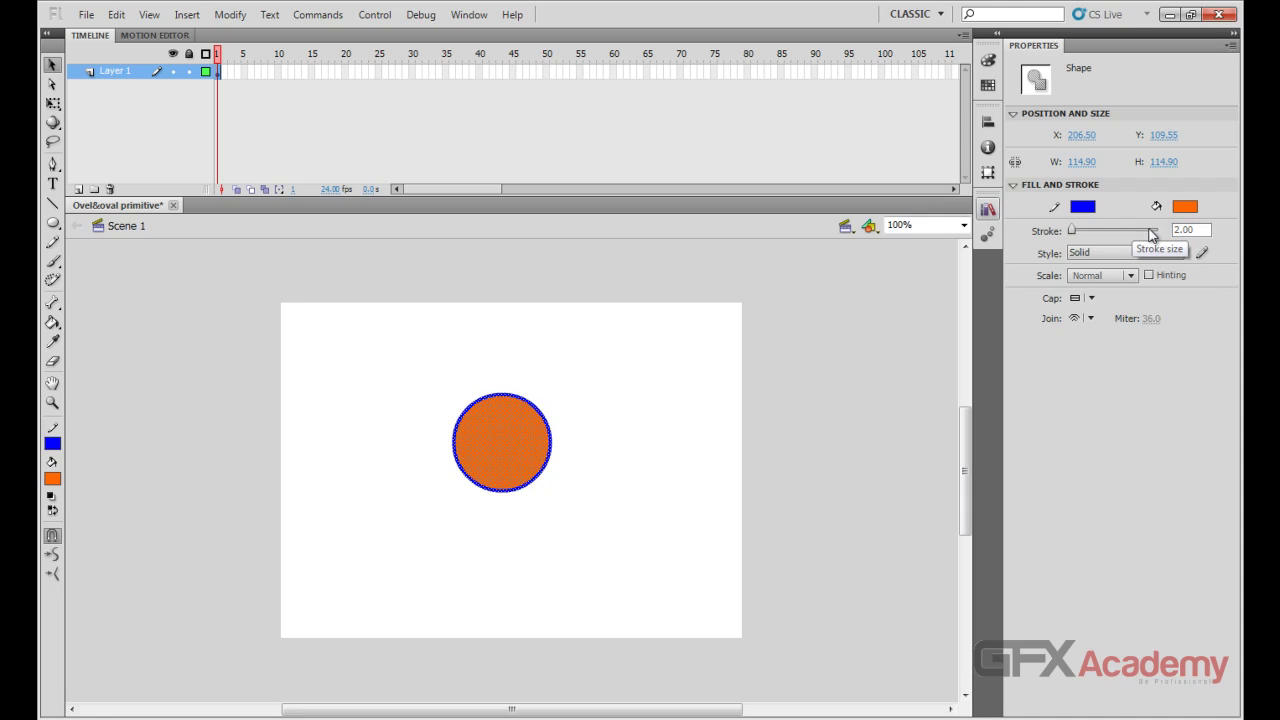
pyautogui.click(1190, 230)
pyautogui.write('5')
pyautogui.press('Return')
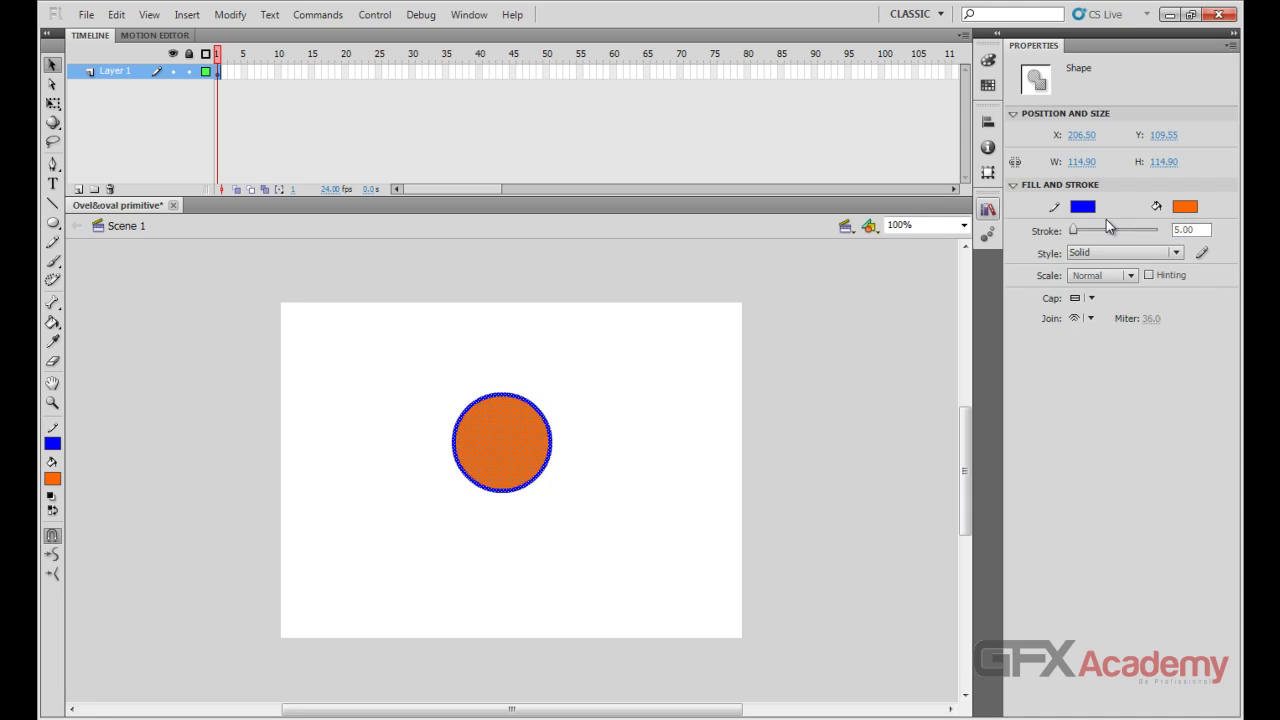
# Try the Hairline, Dashed and Dotted stroke styles on the circle's outline.
pyautogui.click(1176, 254)
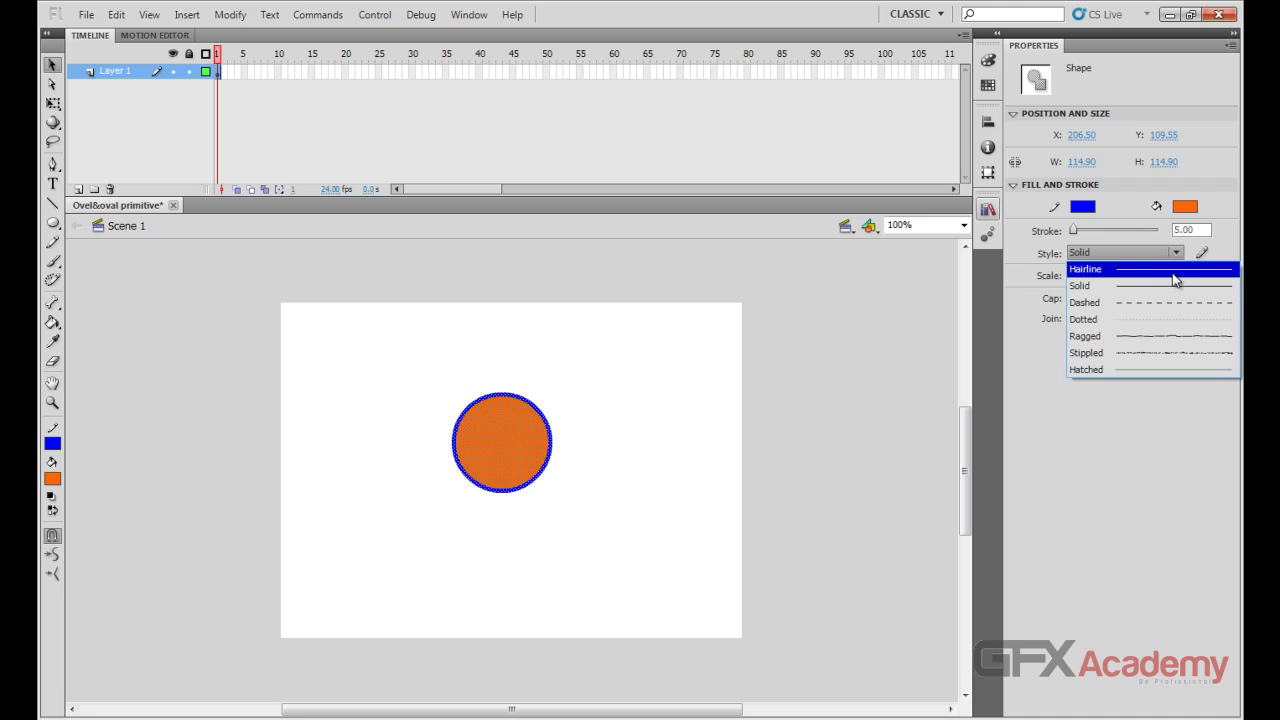
pyautogui.click(1175, 270)
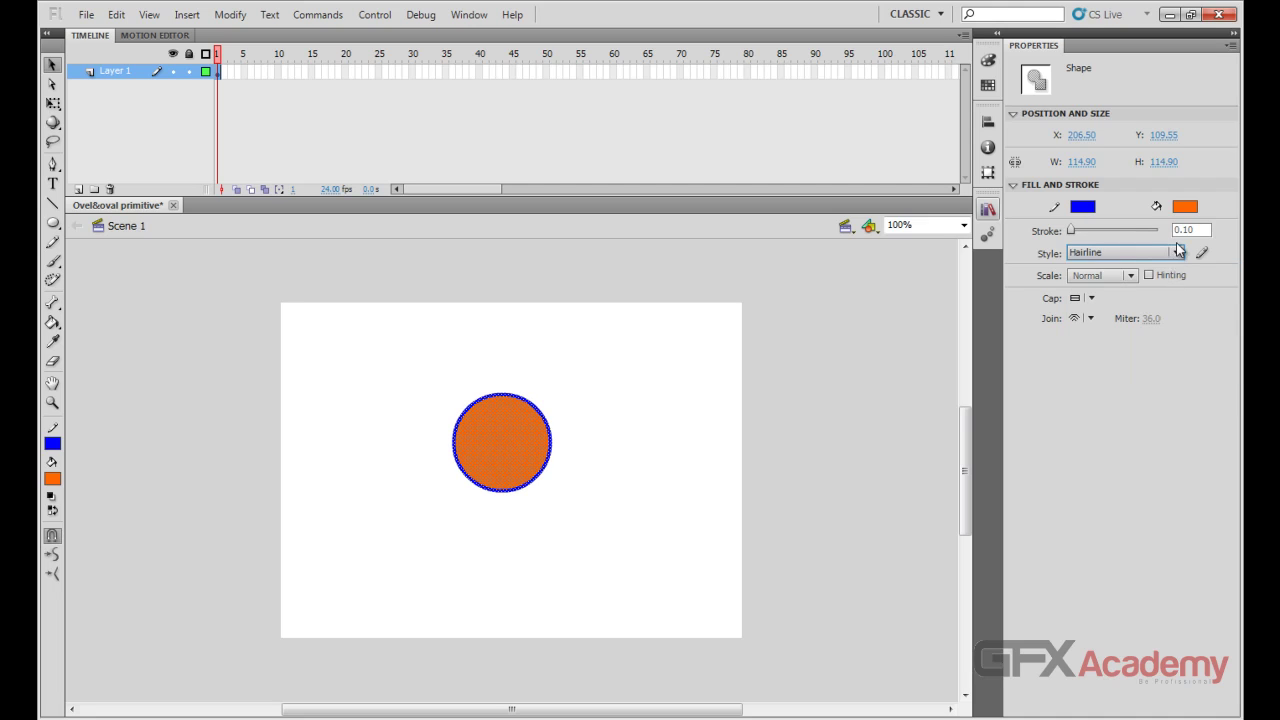
pyautogui.click(1182, 252)
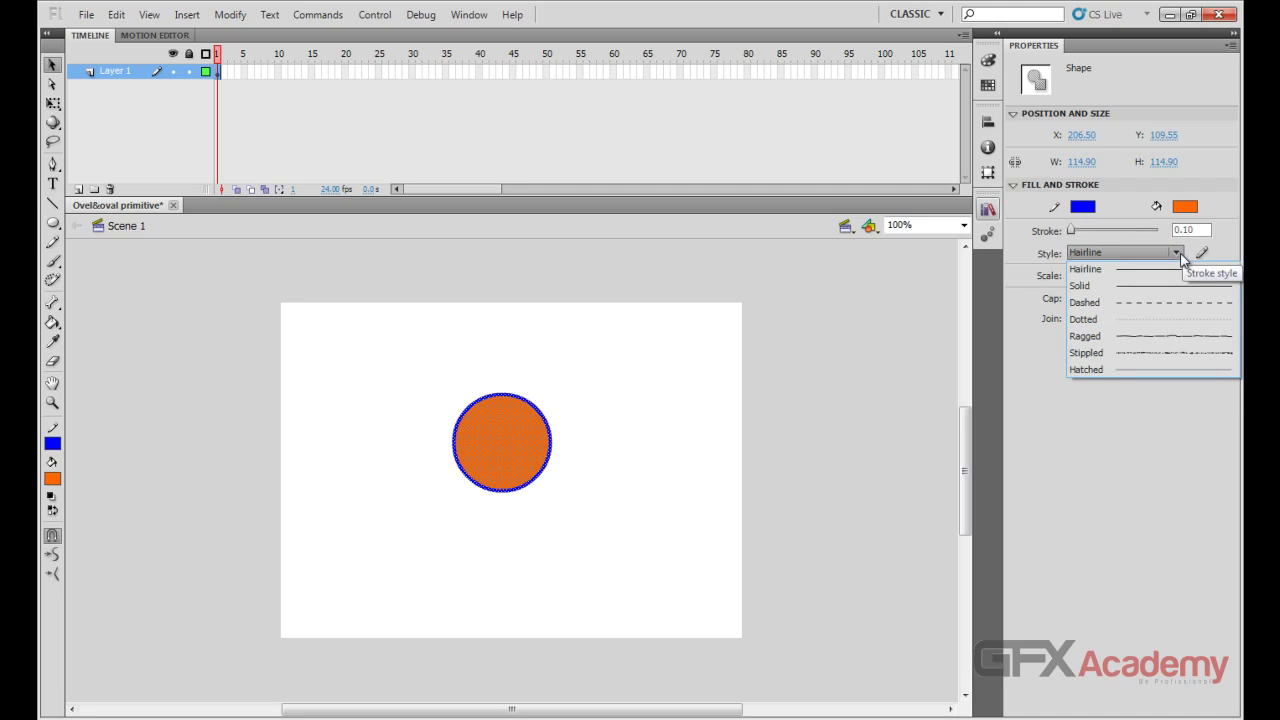
pyautogui.click(1141, 303)
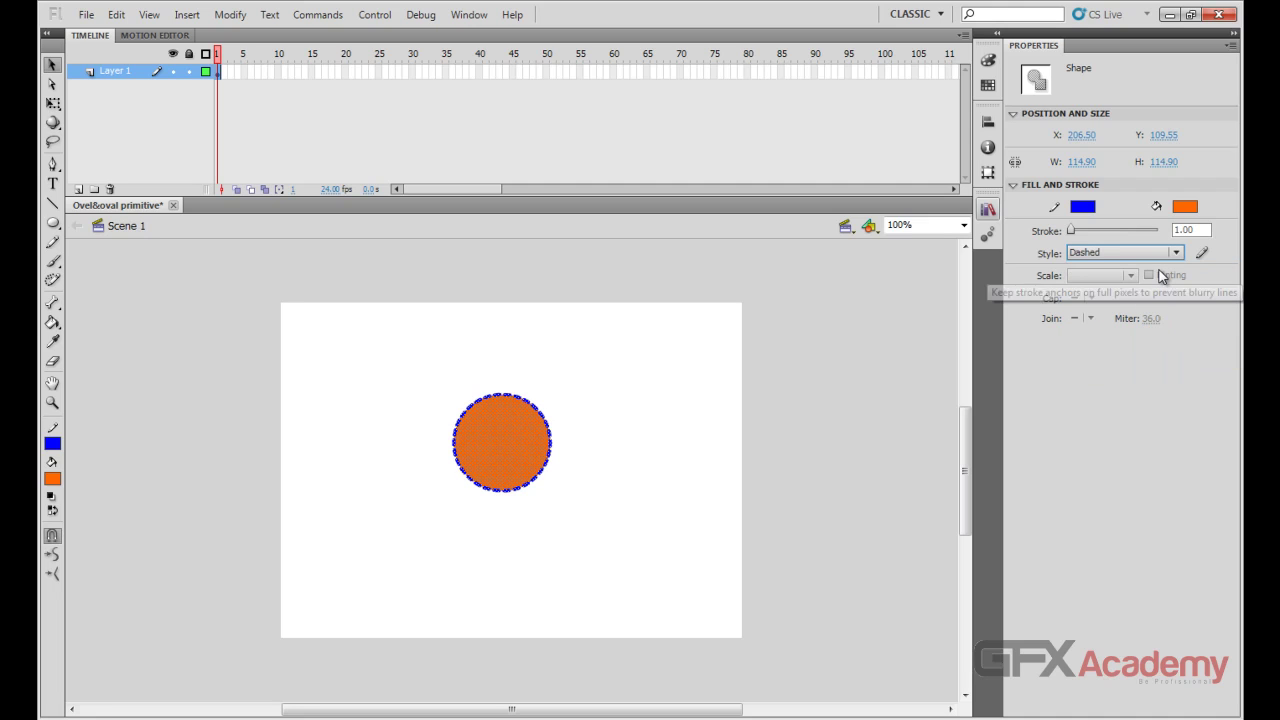
pyautogui.hotkey('ctrl', '=')
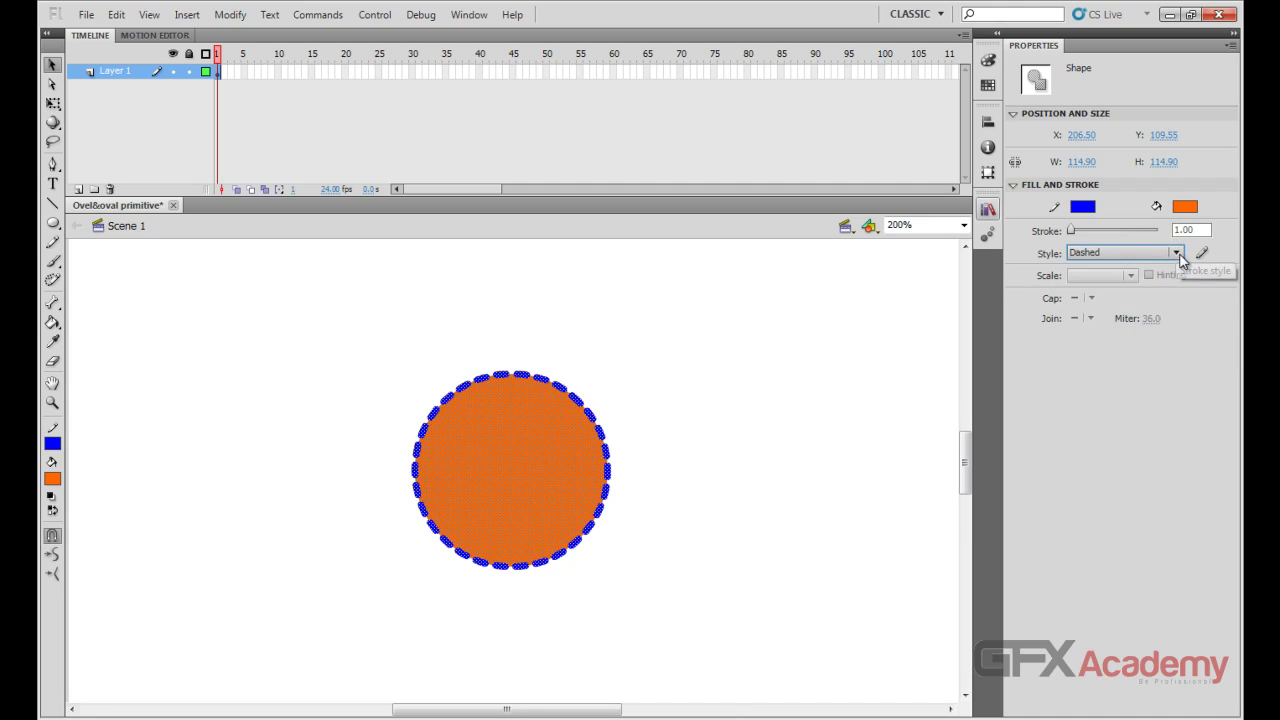
pyautogui.click(1176, 252)
pyautogui.click(1141, 319)
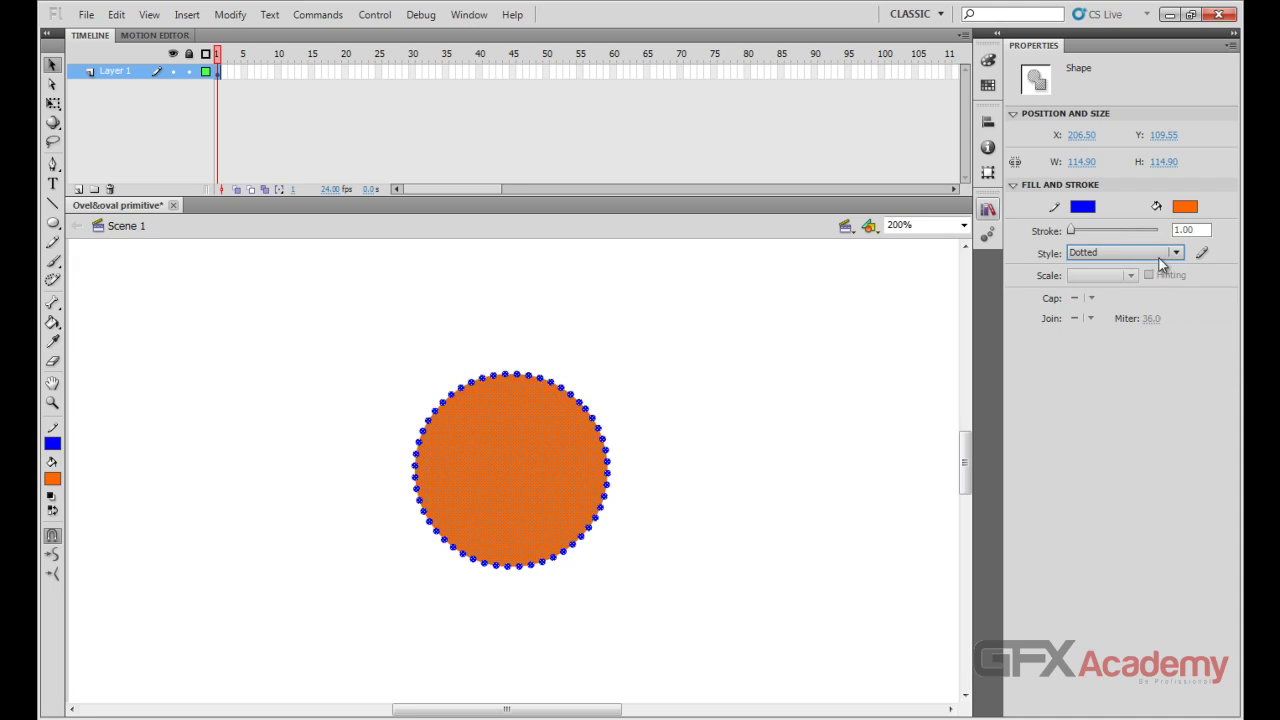
# Try the Ragged, Stippled and Hatched stroke styles on the circle's outline.
pyautogui.click(1176, 252)
pyautogui.click(1172, 336)
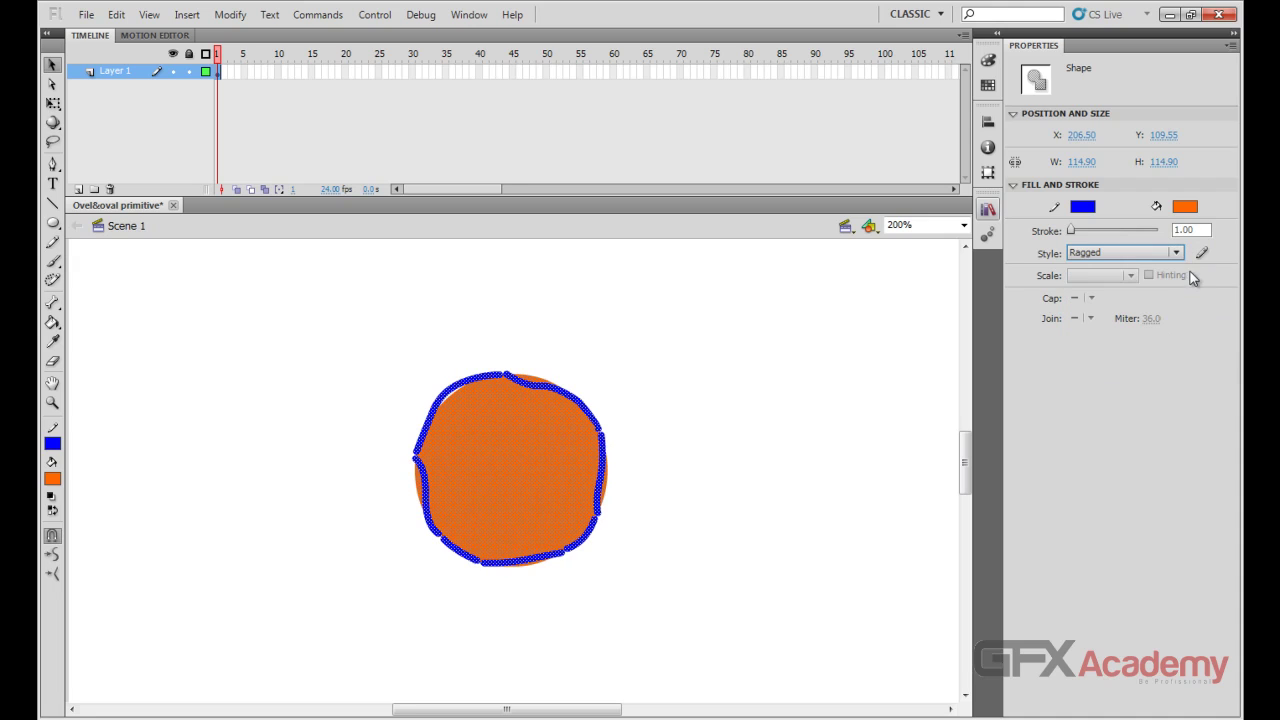
pyautogui.click(1177, 253)
pyautogui.click(1174, 352)
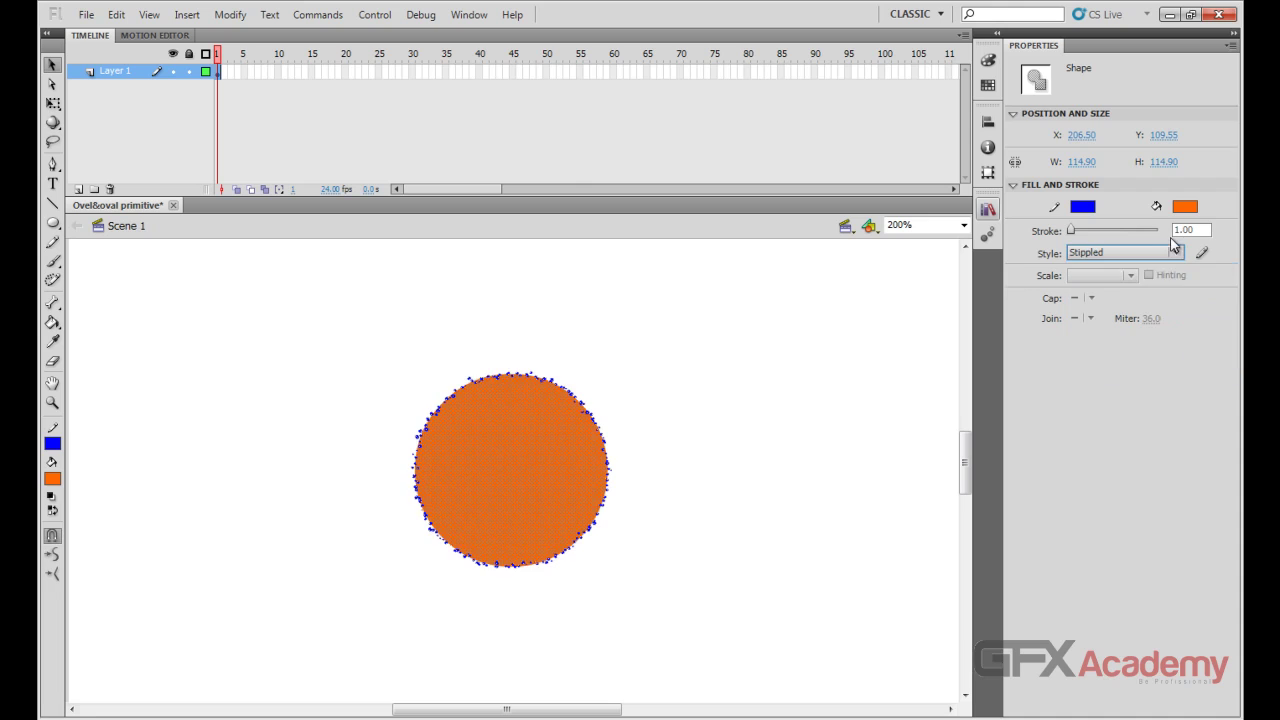
pyautogui.click(1176, 252)
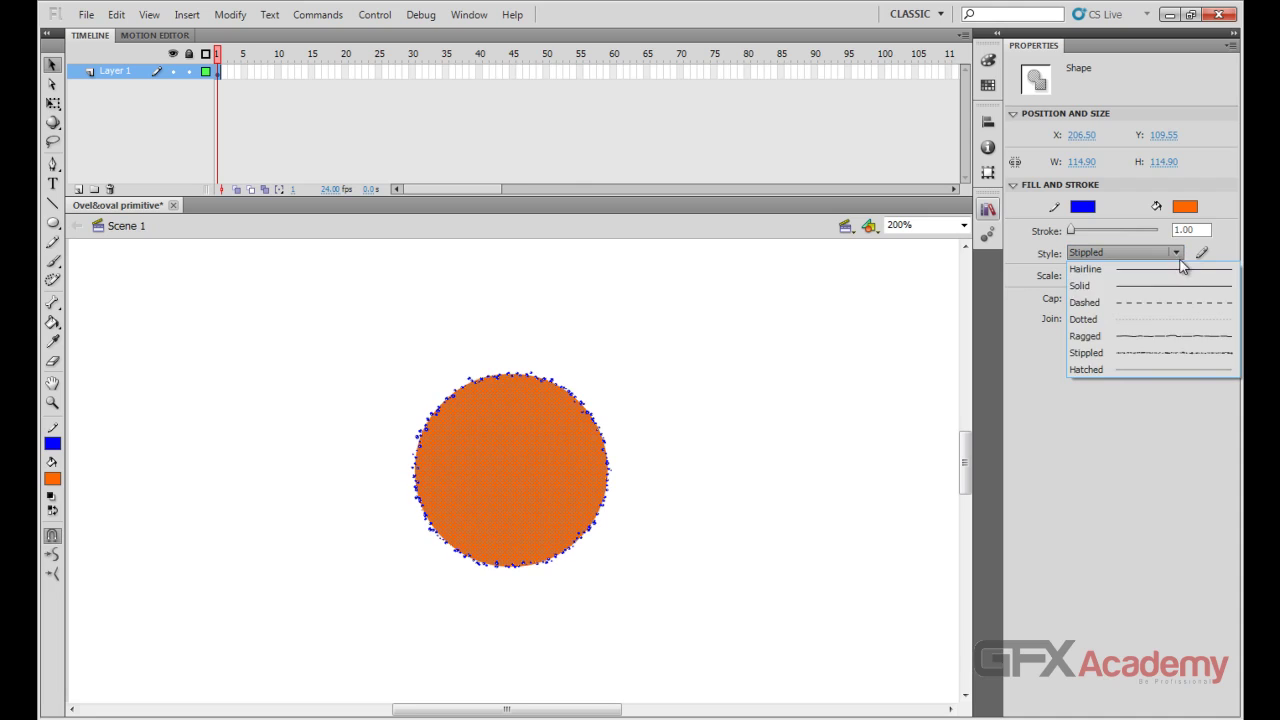
pyautogui.click(1157, 370)
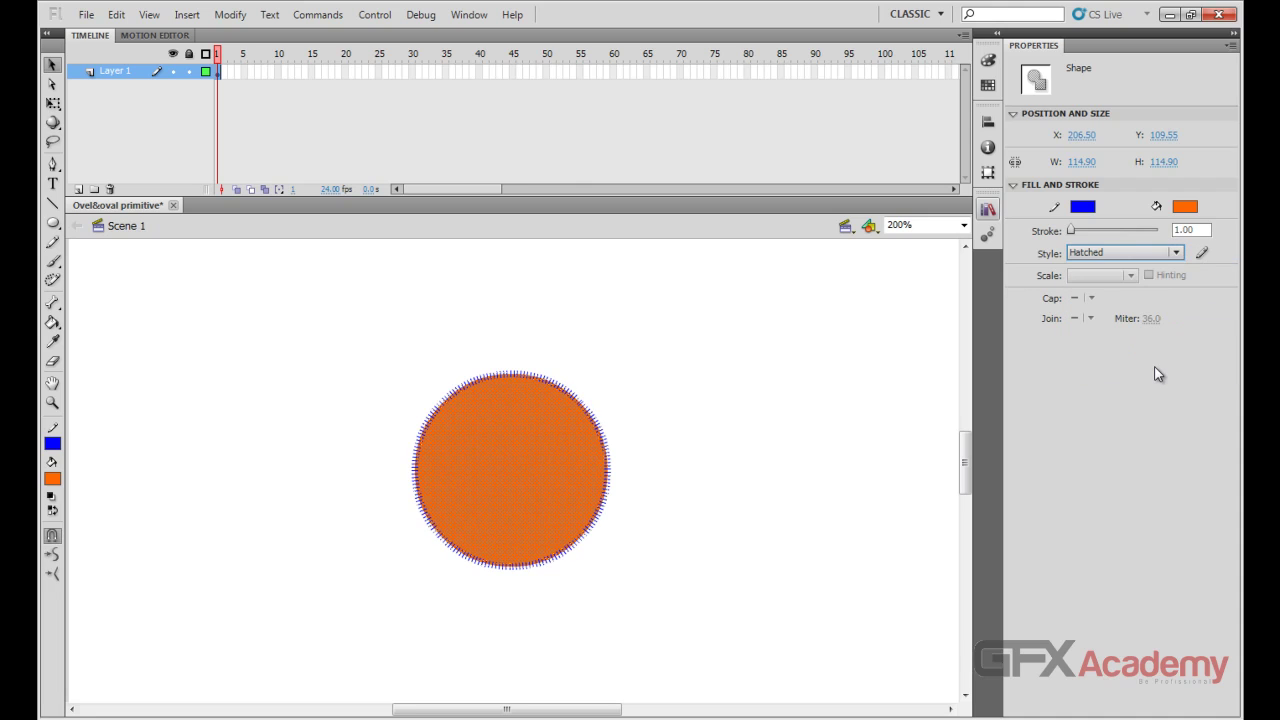
# Set the circle's stroke style to Ragged.
pyautogui.click(1182, 252)
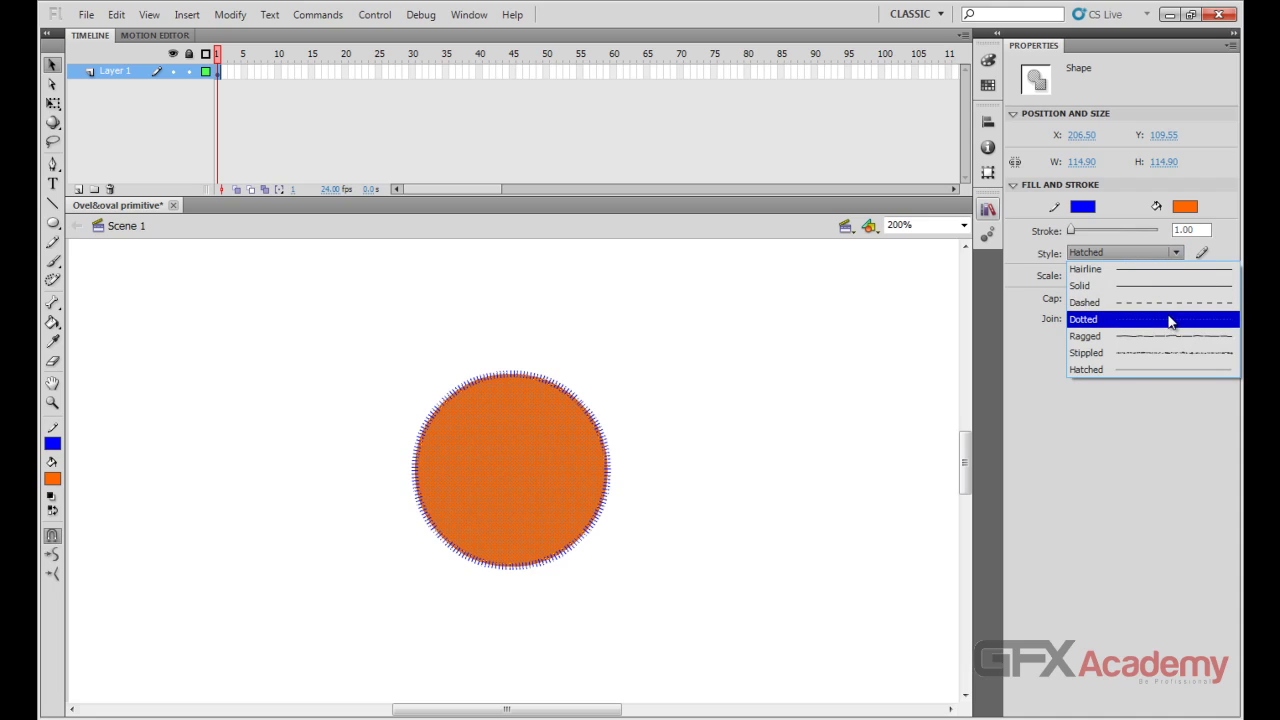
pyautogui.click(1119, 341)
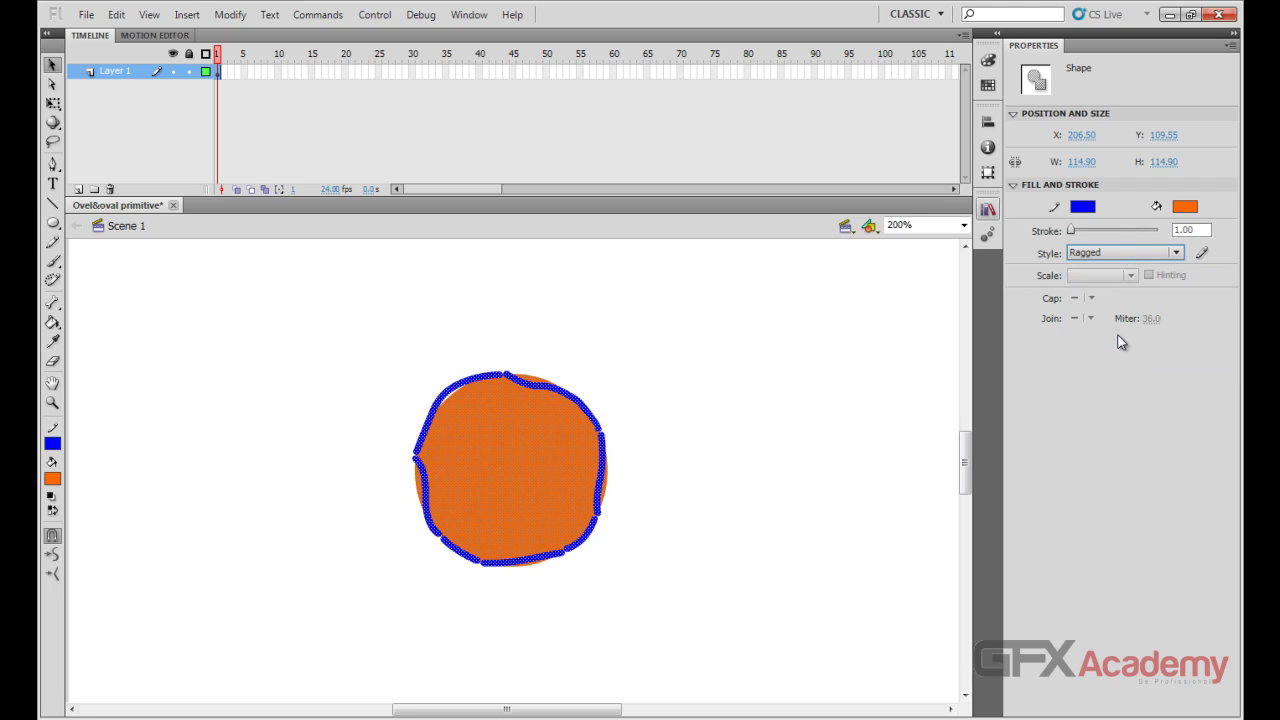
# Open the circle's Ragged stroke style for editing and set its pattern to Dotted.
pyautogui.click(1204, 254)
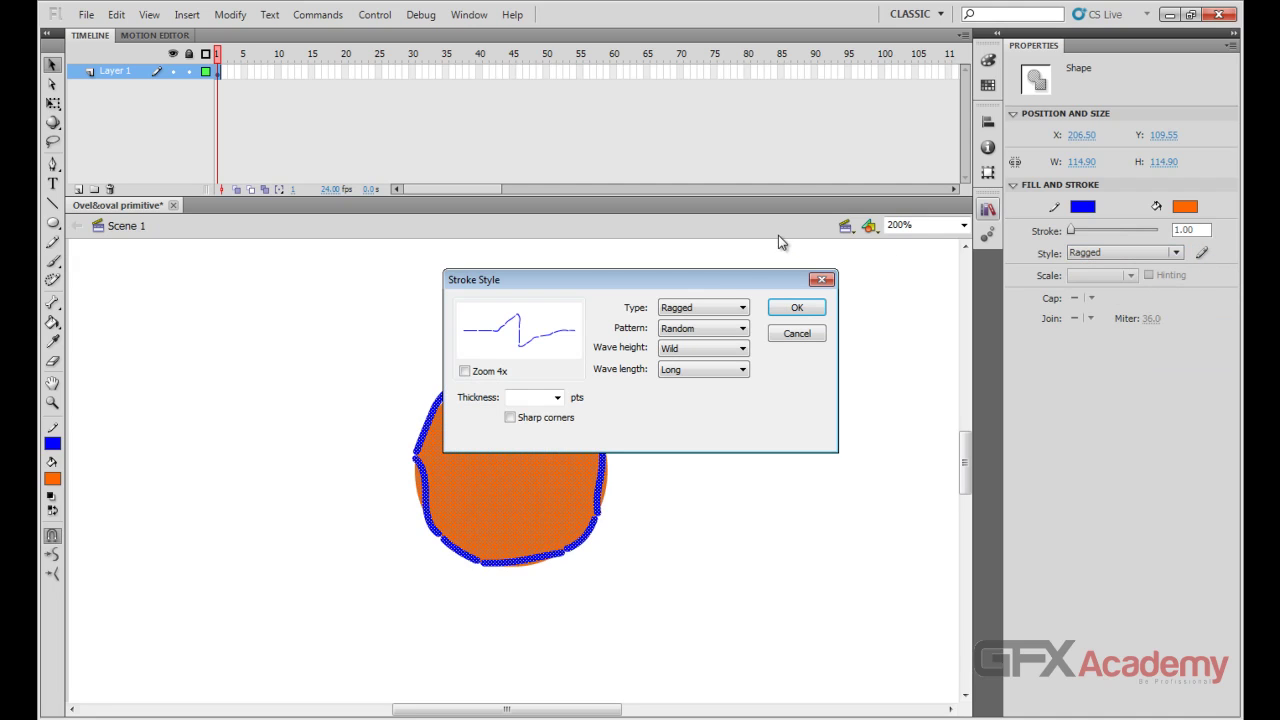
pyautogui.moveTo(726, 279); pyautogui.dragTo(980, 293)
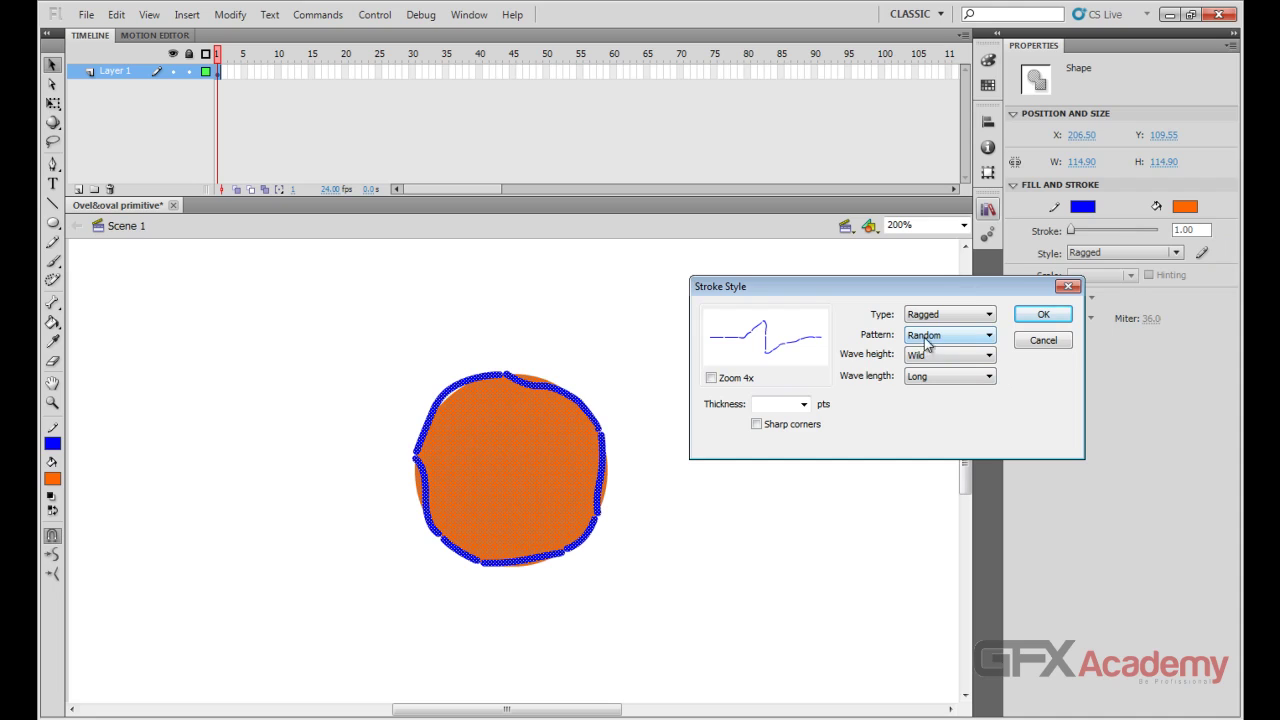
pyautogui.click(988, 316)
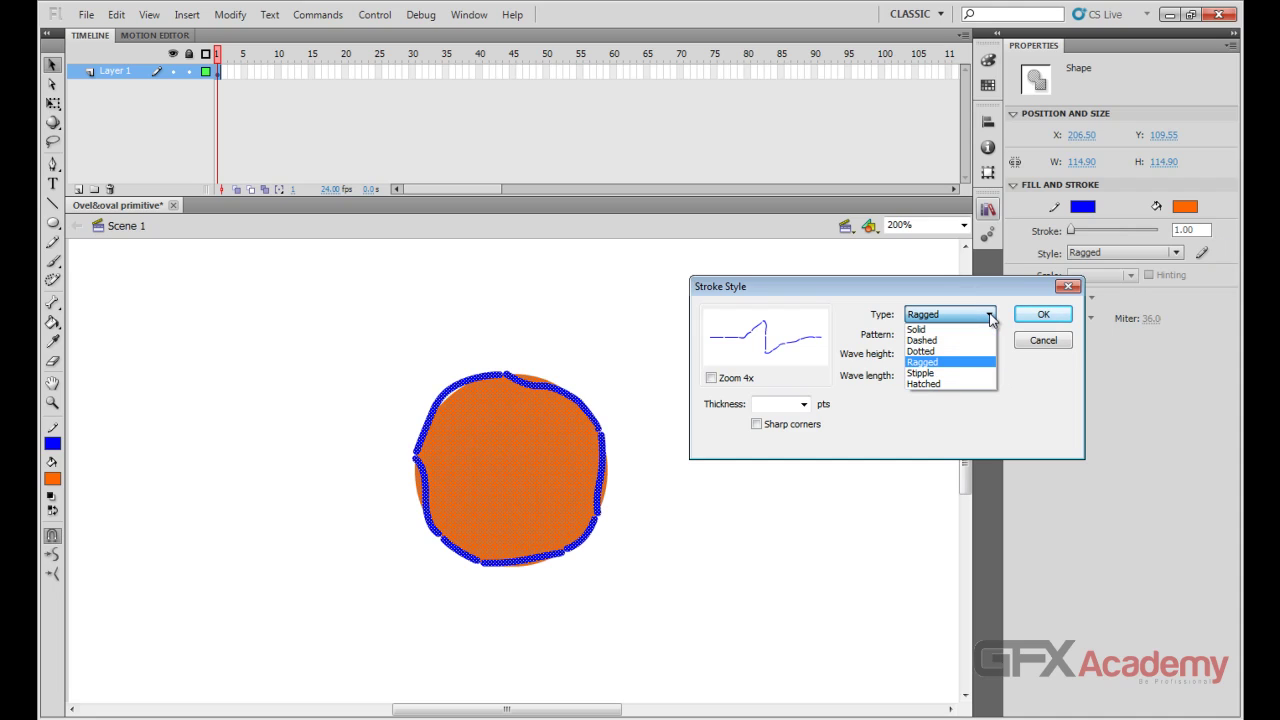
pyautogui.click(965, 370)
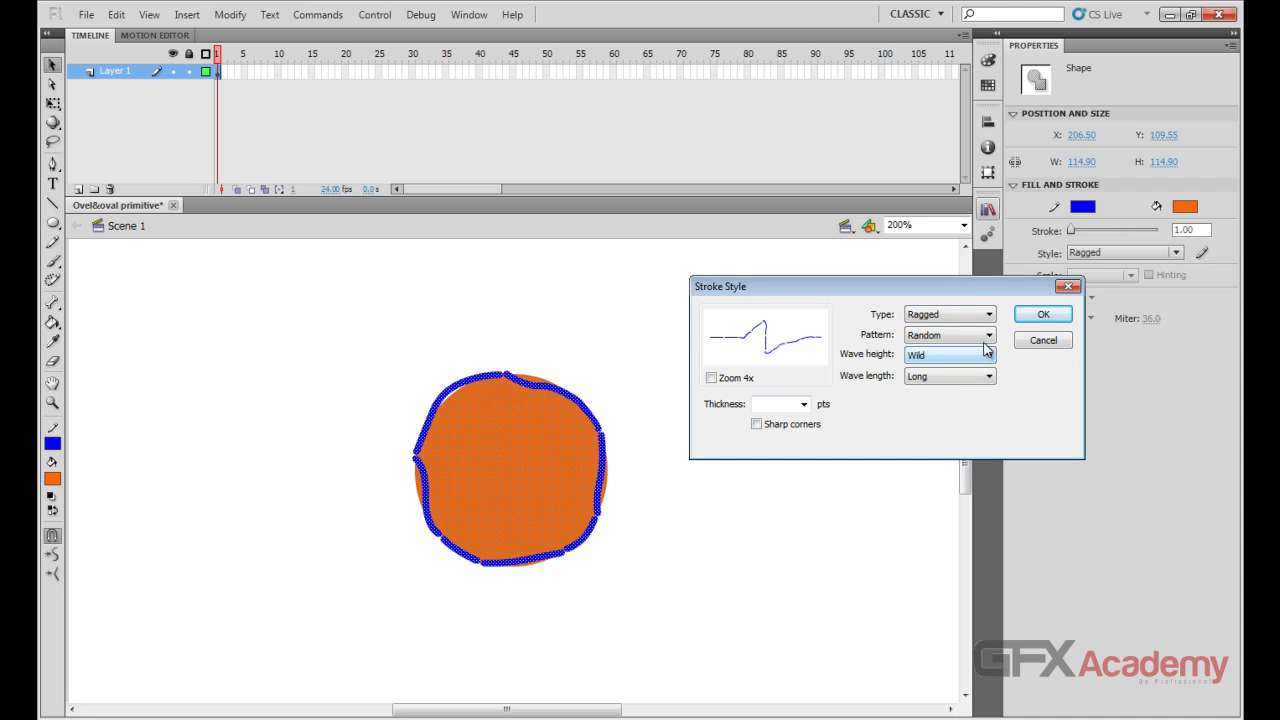
pyautogui.click(988, 337)
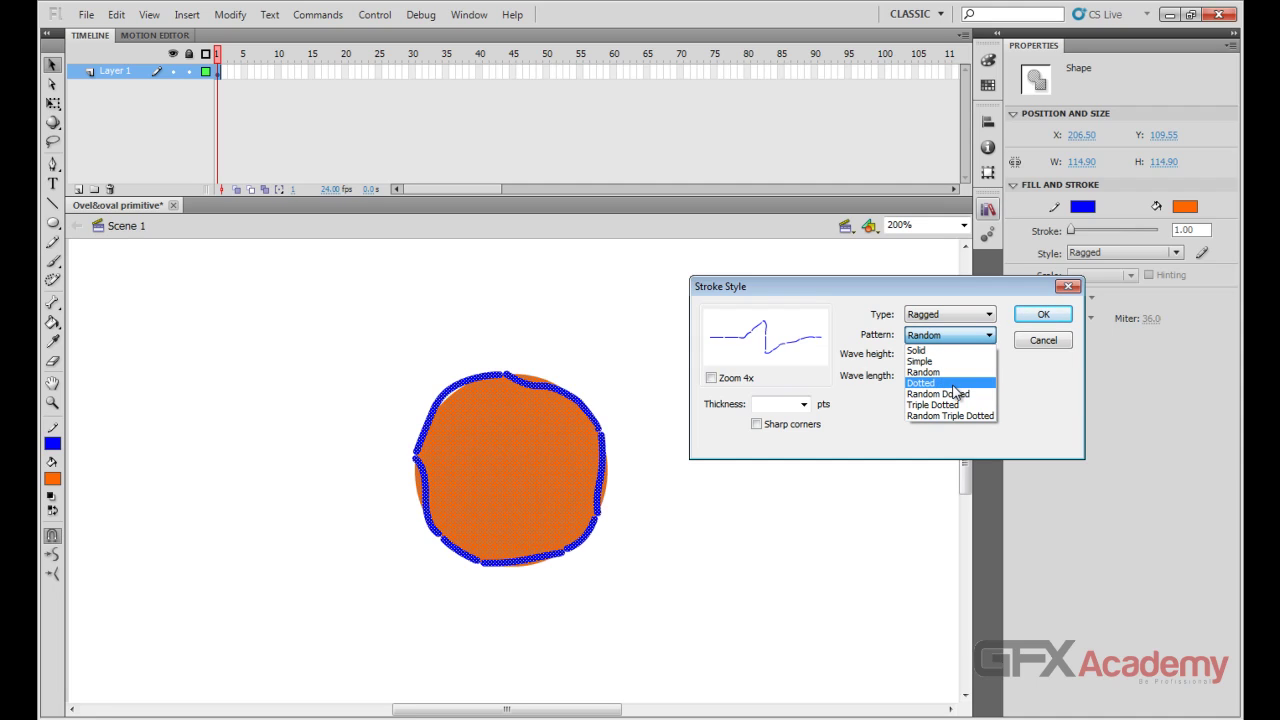
pyautogui.click(958, 385)
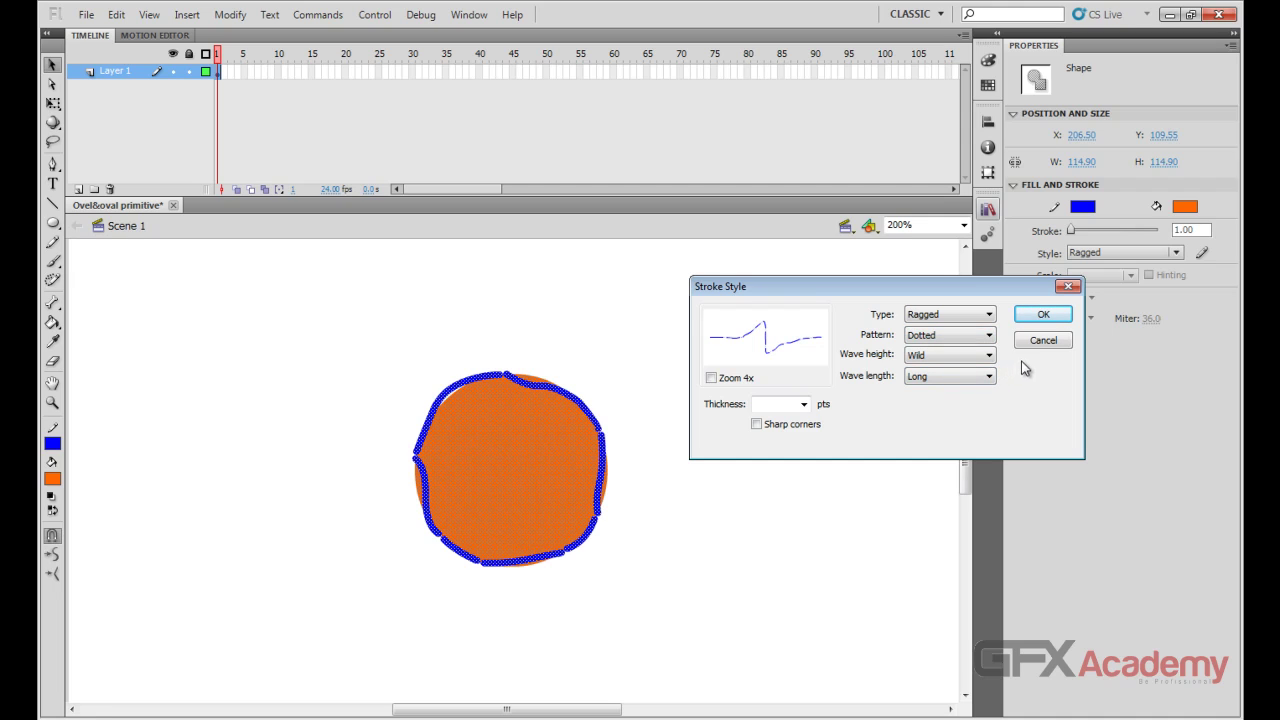
# Try the Very Wavy and Wavy wave heights for the ragged stroke, ending on Wild.
pyautogui.click(991, 357)
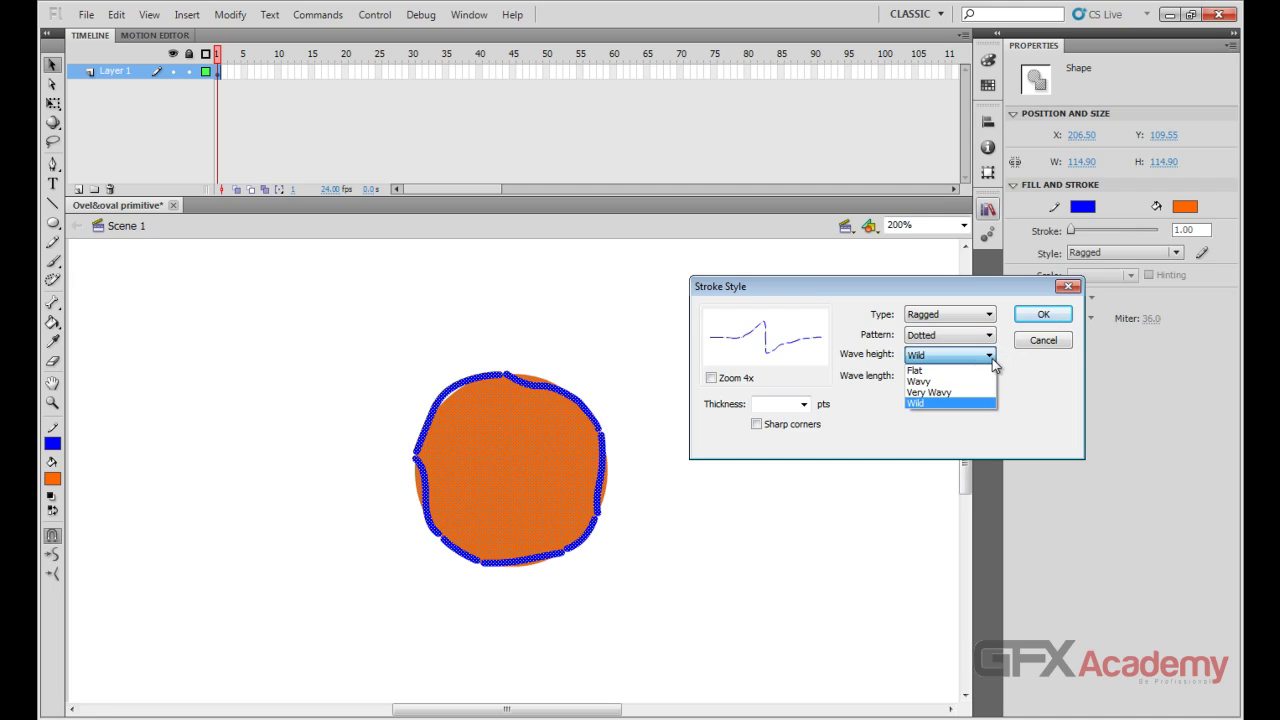
pyautogui.click(974, 396)
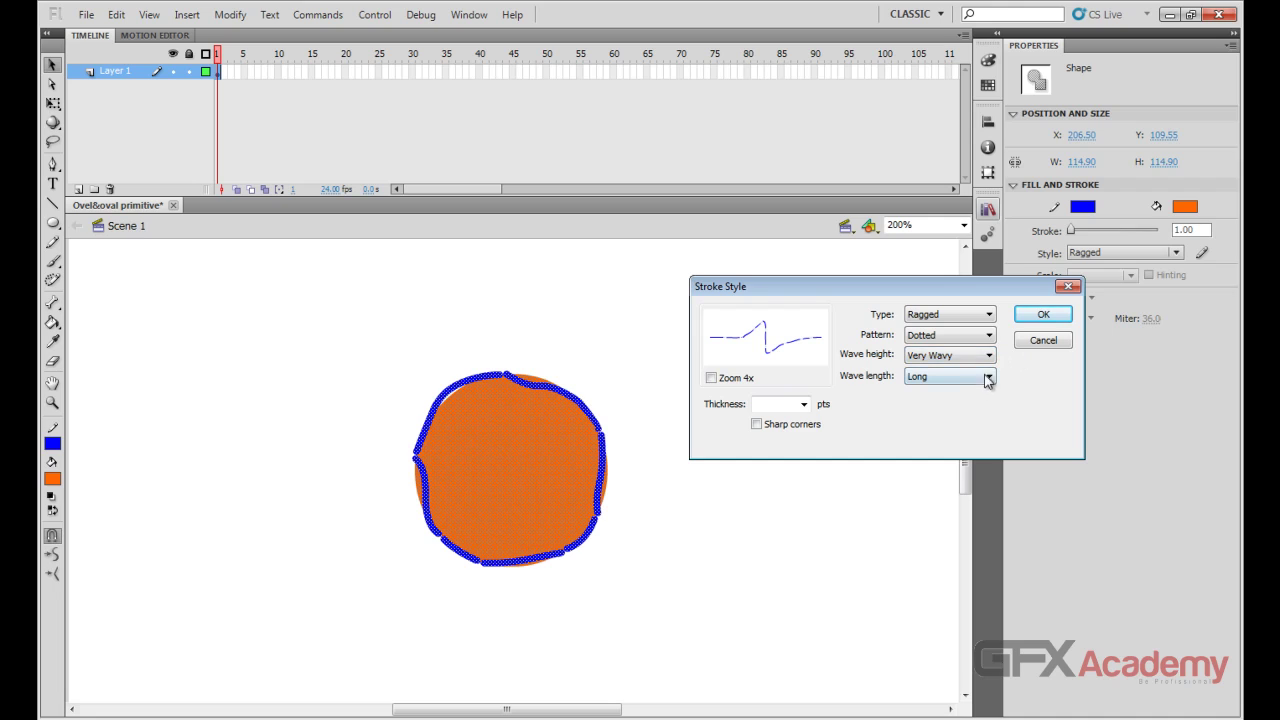
pyautogui.click(955, 337)
pyautogui.click(928, 358)
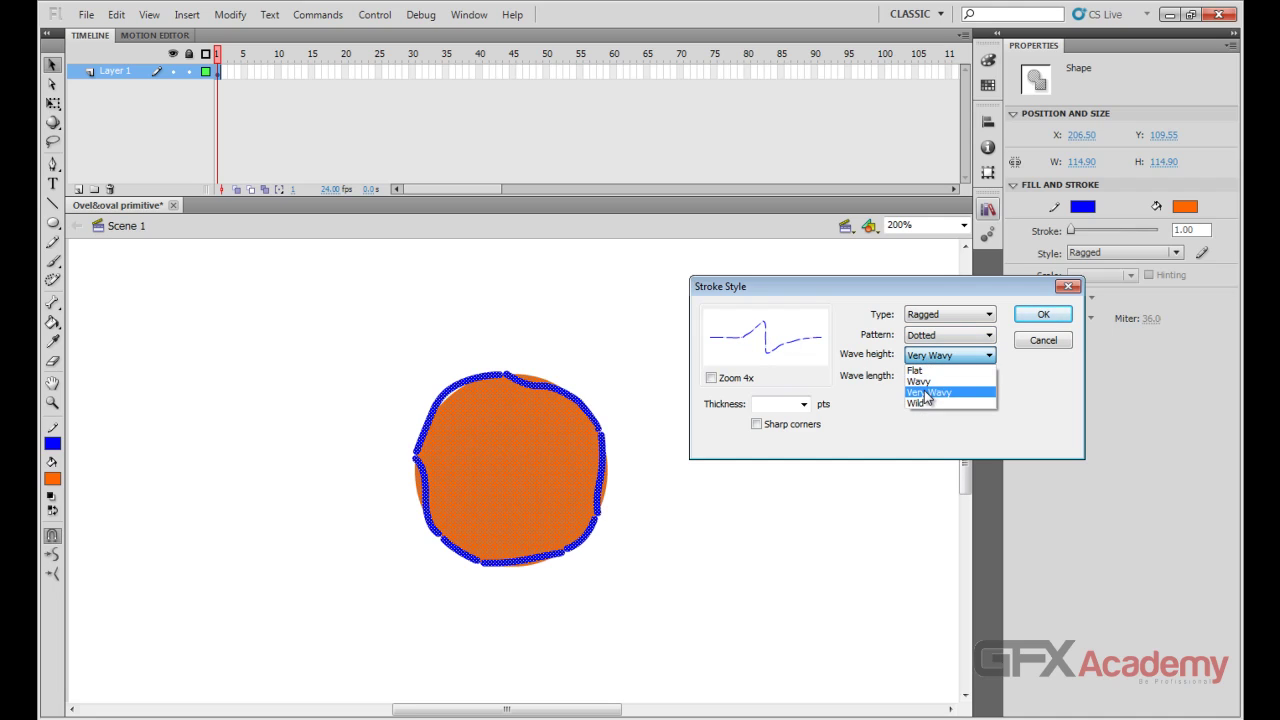
pyautogui.click(930, 381)
pyautogui.click(978, 358)
pyautogui.click(967, 392)
pyautogui.click(987, 357)
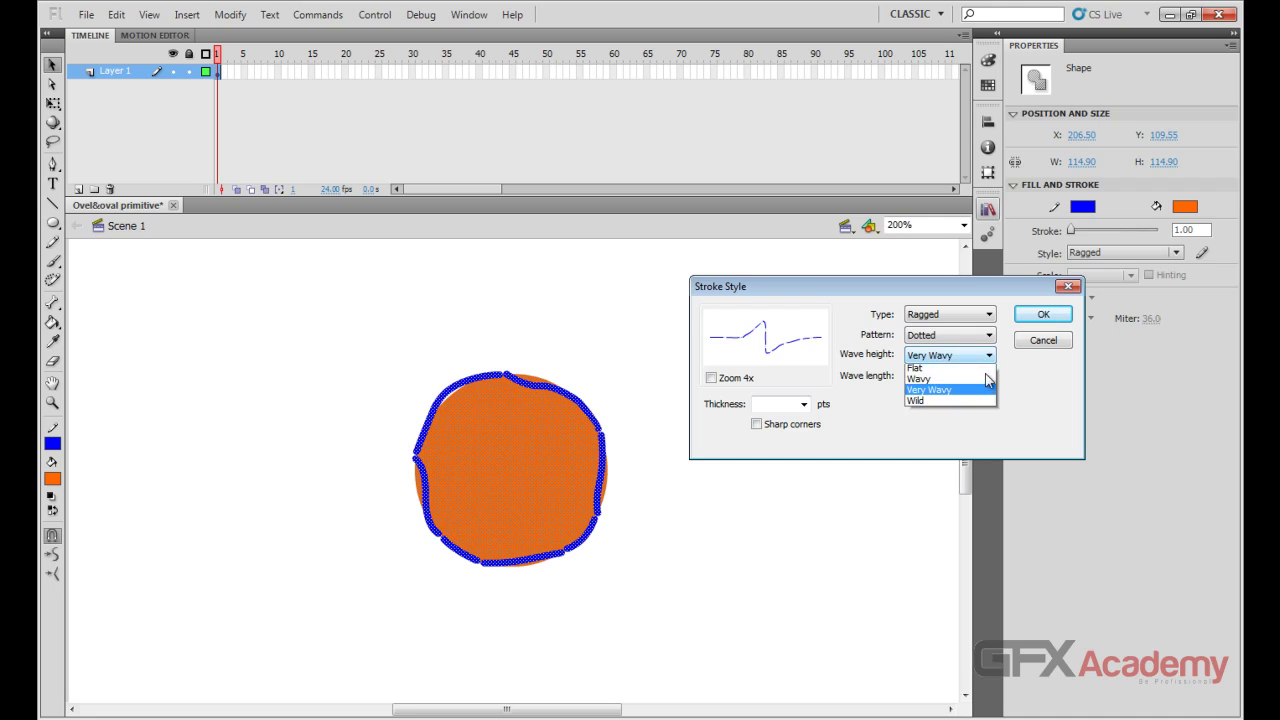
pyautogui.click(975, 405)
# Try the Medium, Short and Very Short wave lengths for the ragged stroke, ending on Long.
pyautogui.click(988, 376)
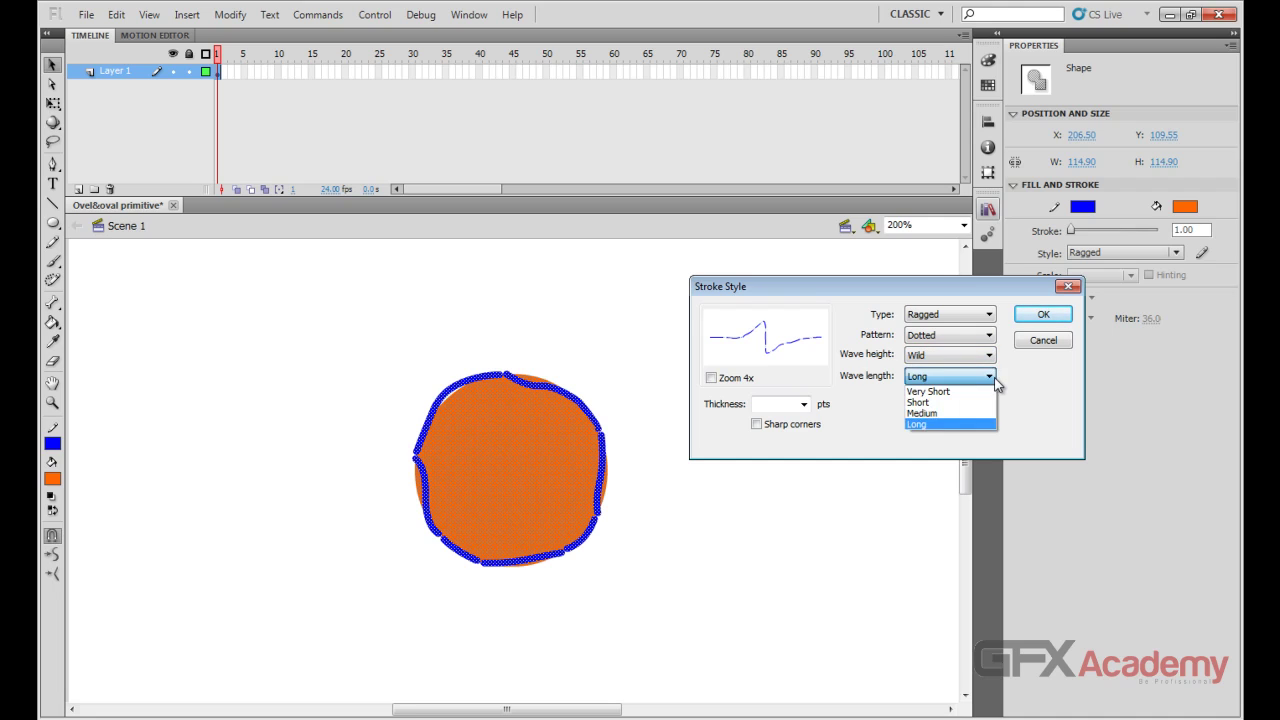
pyautogui.click(973, 413)
pyautogui.click(988, 377)
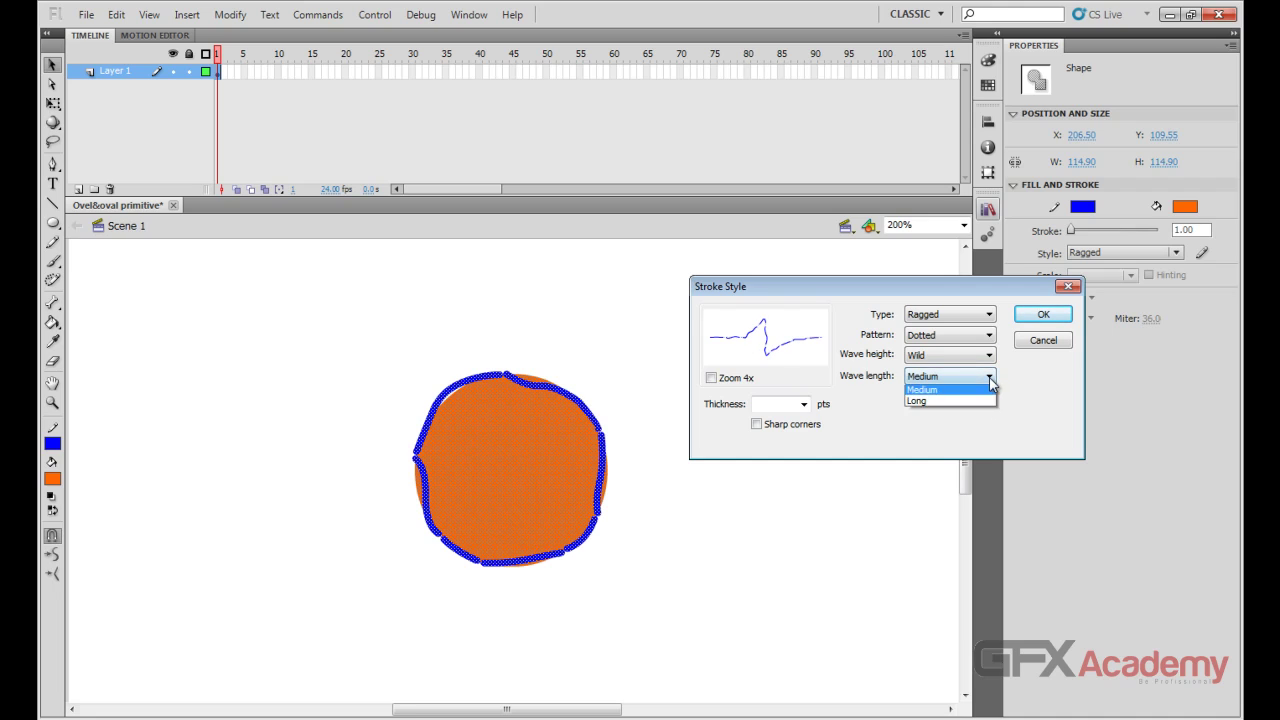
pyautogui.click(990, 406)
pyautogui.click(988, 376)
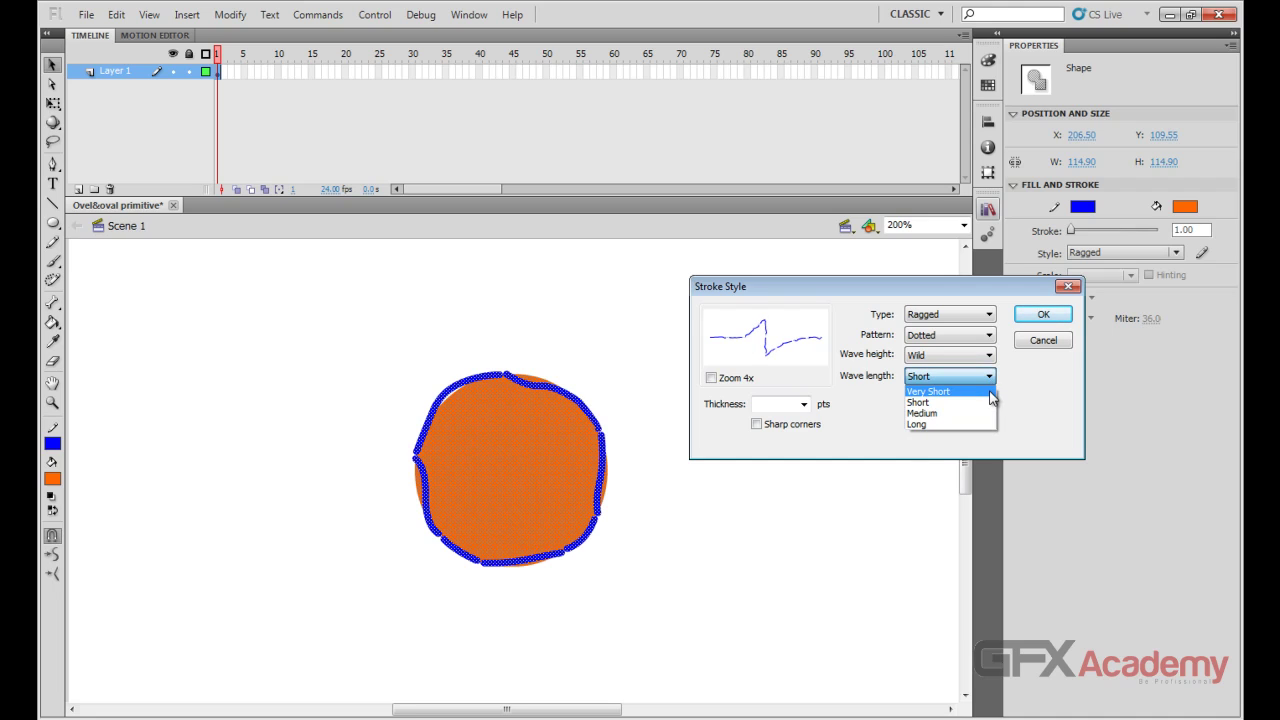
pyautogui.click(990, 393)
pyautogui.click(988, 376)
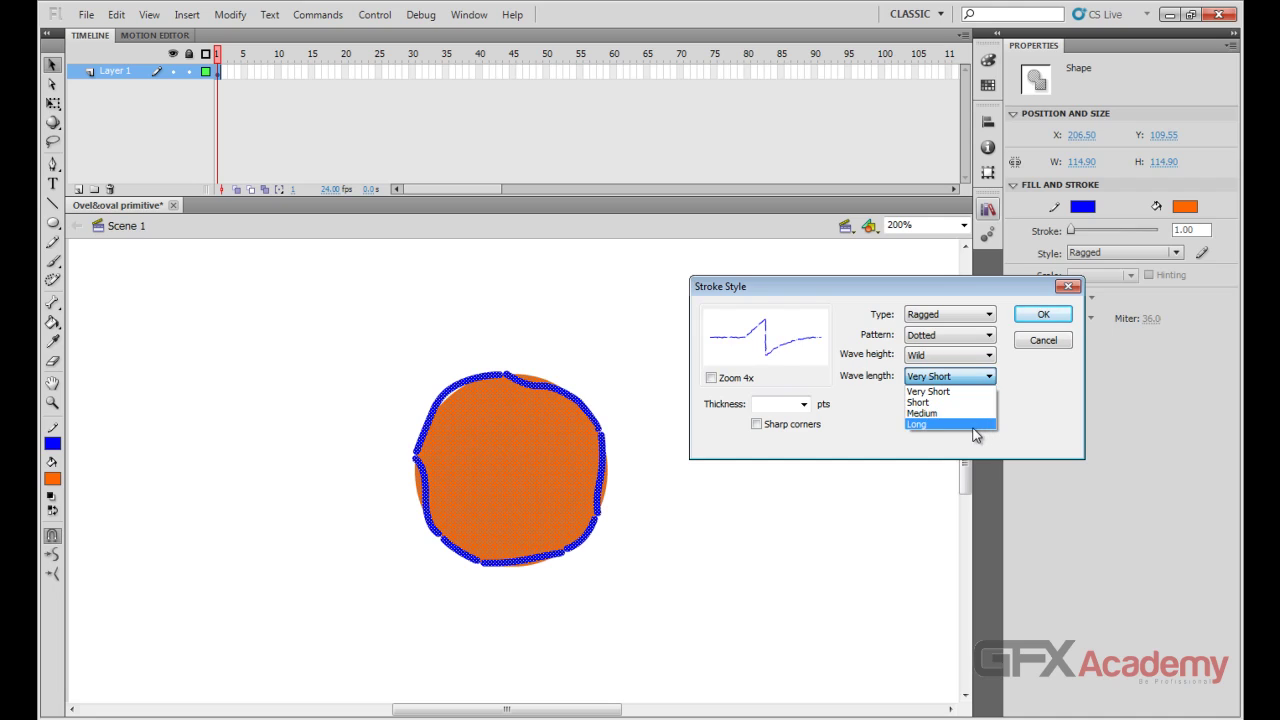
pyautogui.click(970, 424)
# Set the ragged stroke's pattern to Triple Dotted, toggle the 4x preview zoom, and try to apply the style without a thickness.
pyautogui.click(988, 335)
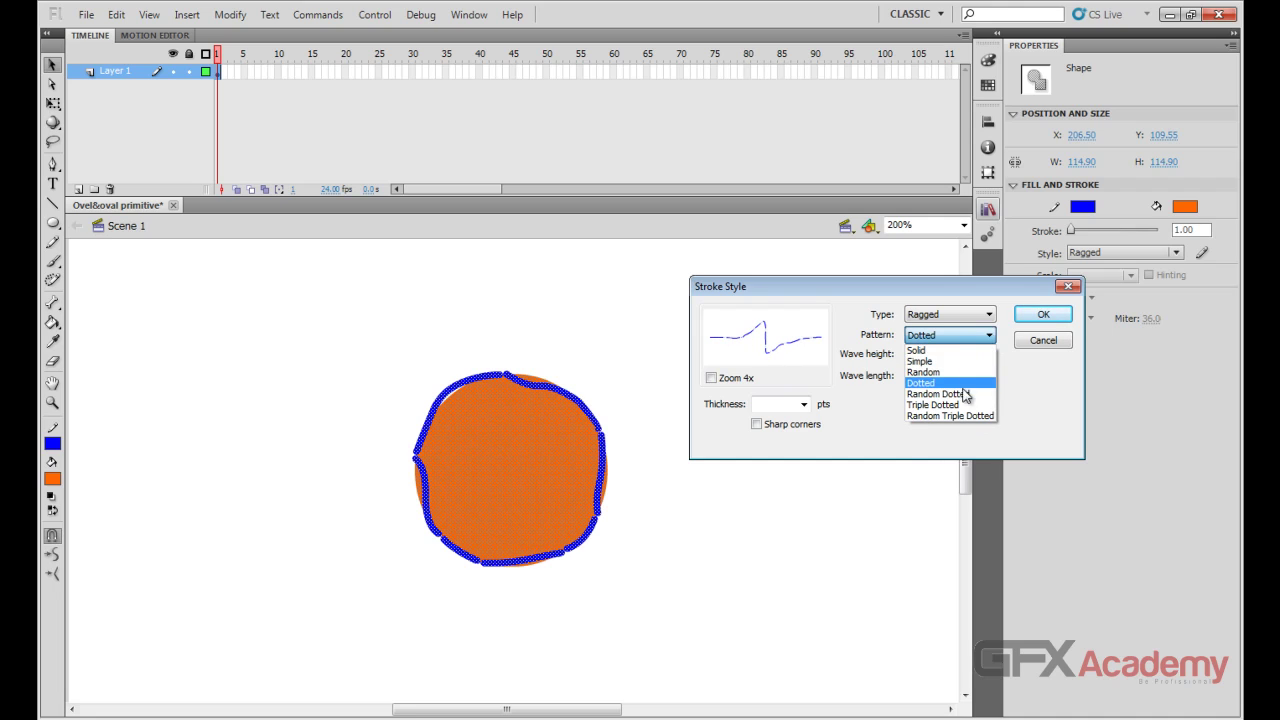
pyautogui.click(963, 408)
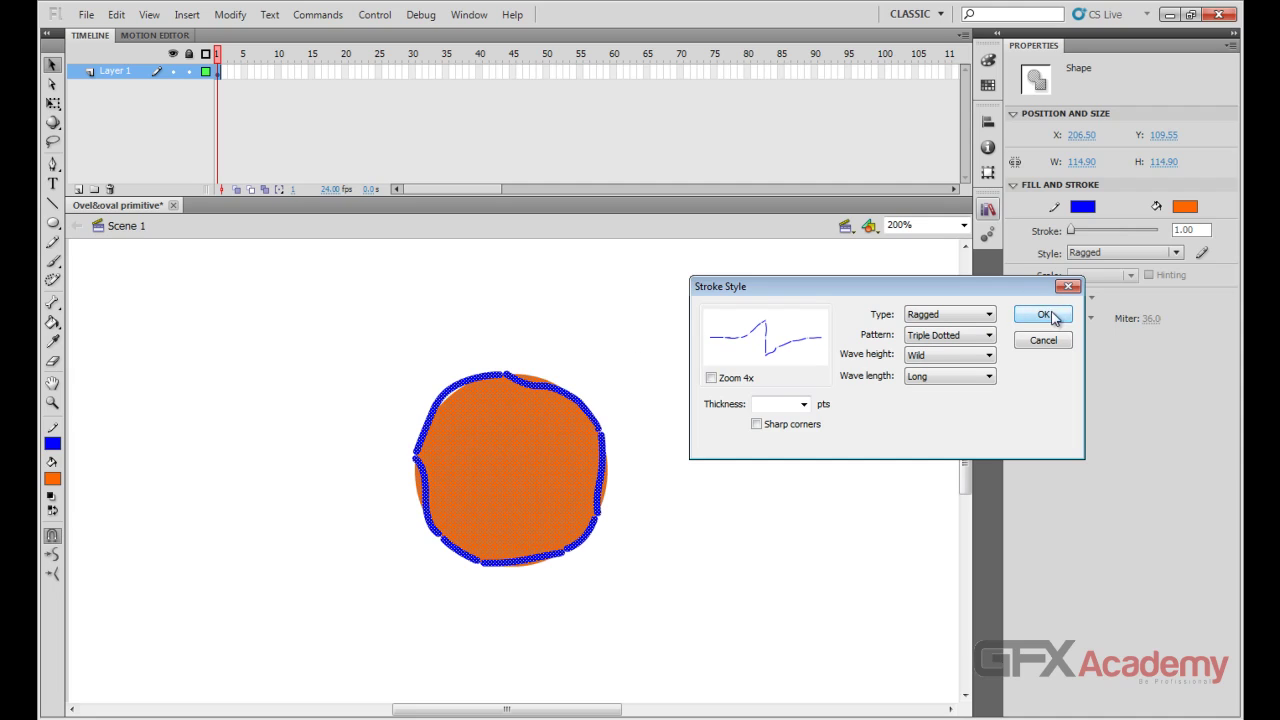
pyautogui.click(711, 378)
pyautogui.click(711, 378)
pyautogui.click(711, 378)
pyautogui.click(711, 378)
pyautogui.click(1036, 316)
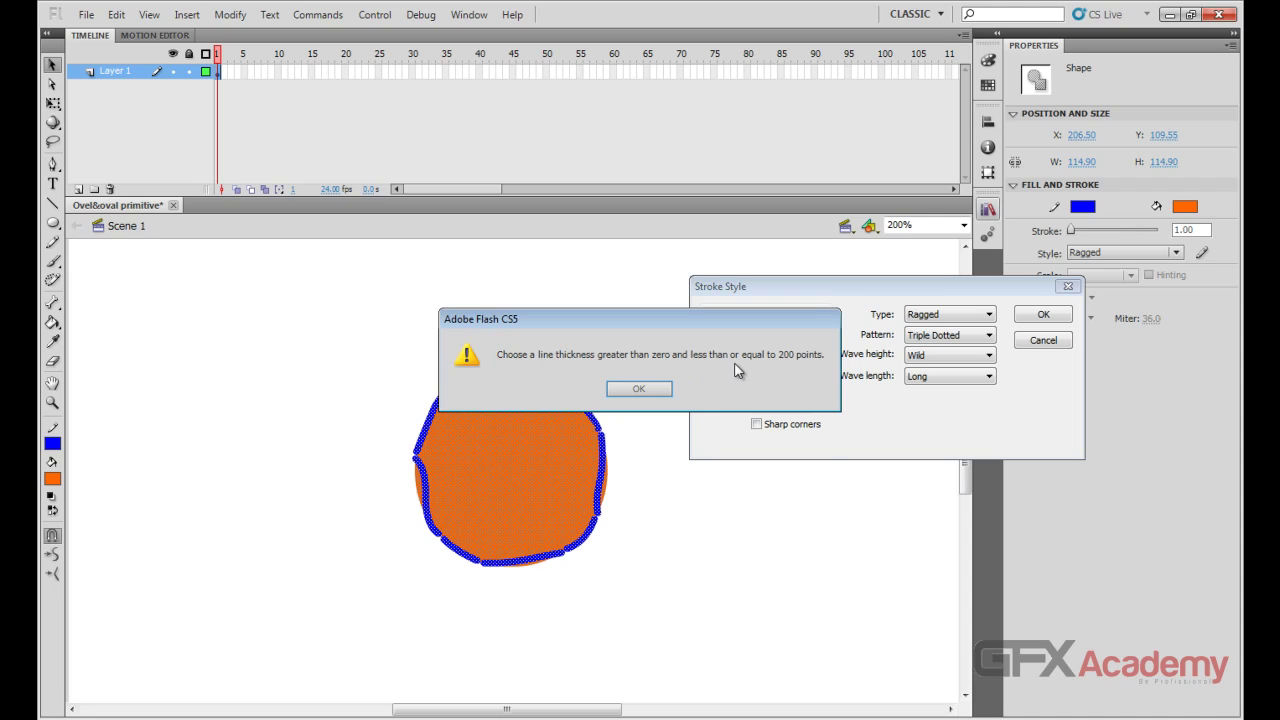
pyautogui.click(667, 389)
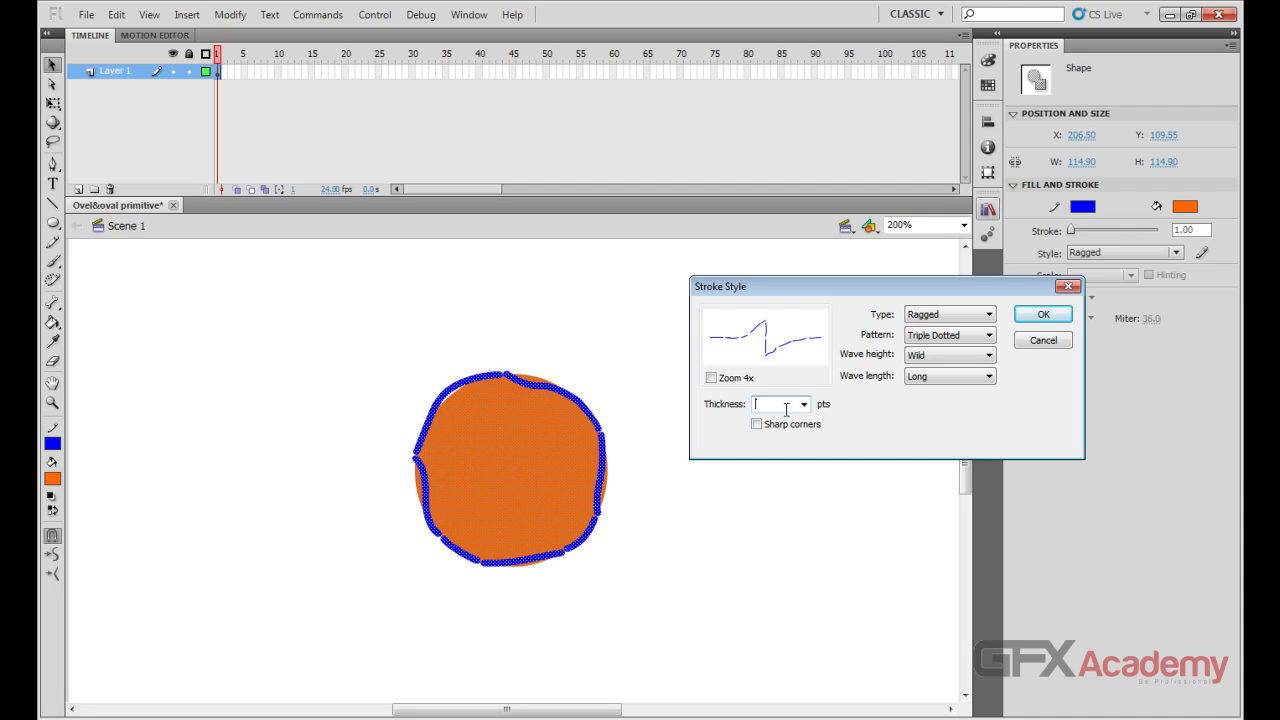
# Try thicknesses of .5, 1, 8 and 2 pts for the ragged stroke.
pyautogui.click(804, 407)
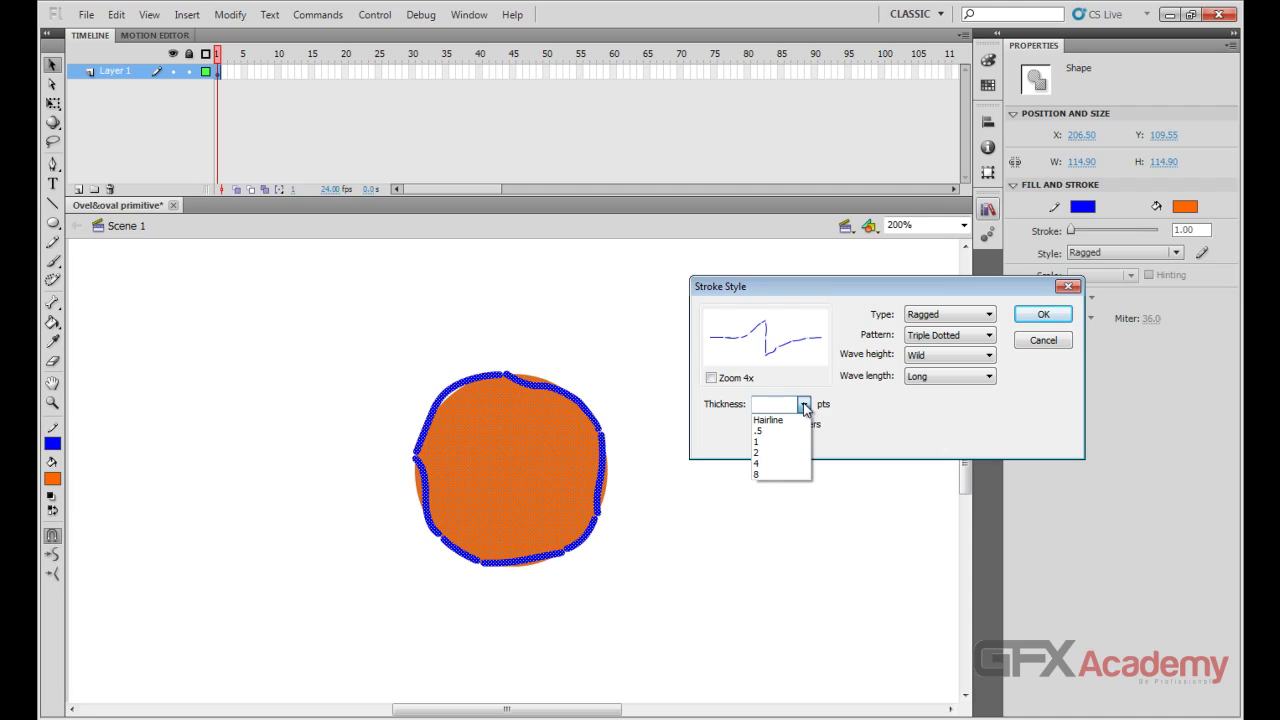
pyautogui.click(773, 431)
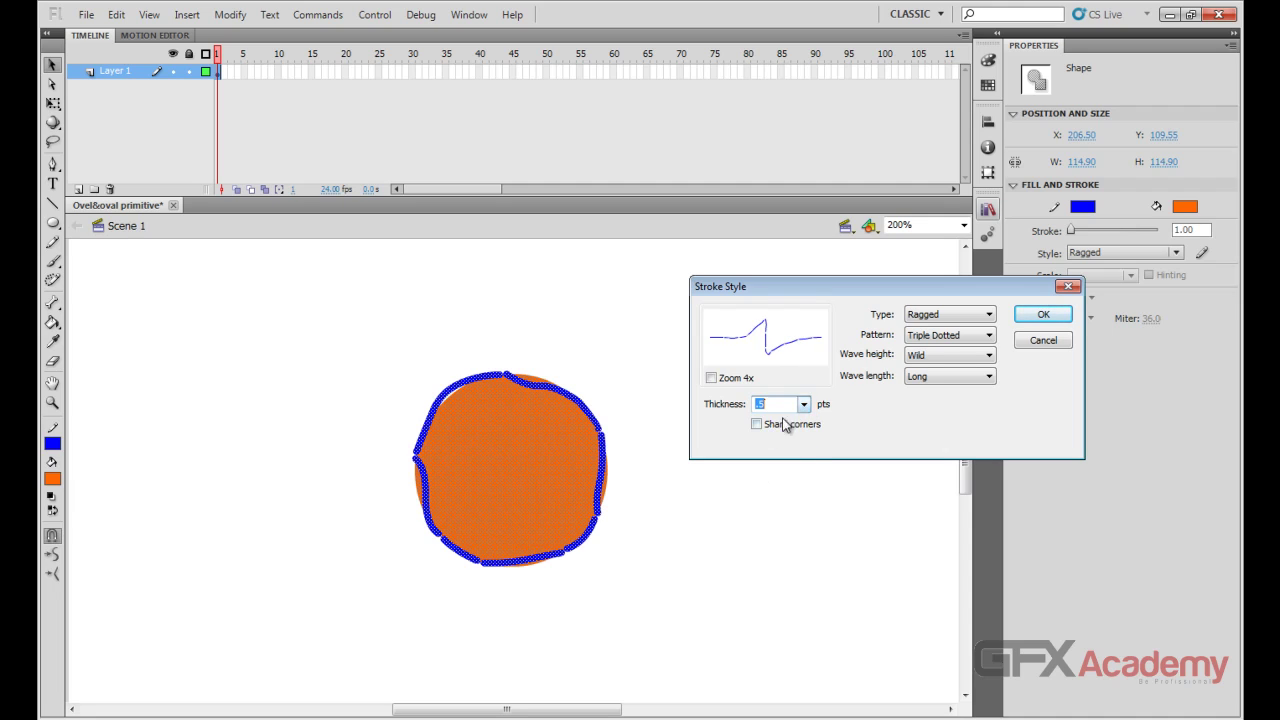
pyautogui.click(803, 404)
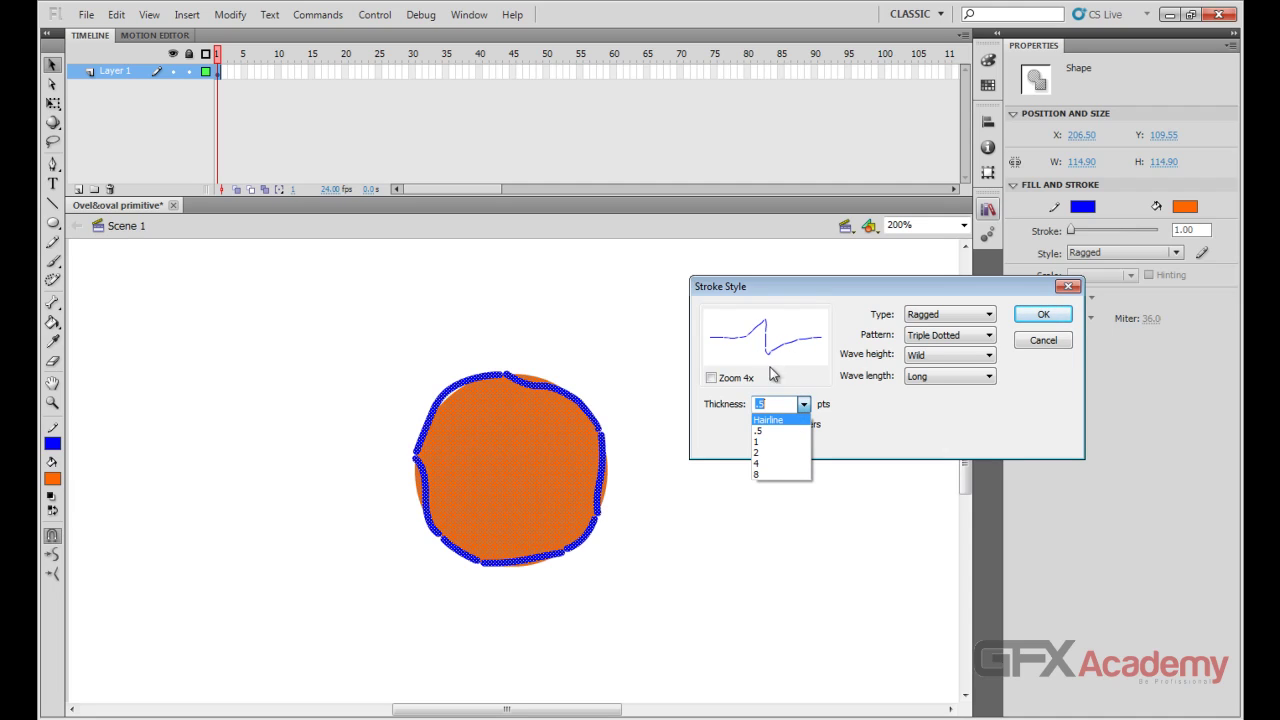
pyautogui.click(766, 441)
pyautogui.click(803, 404)
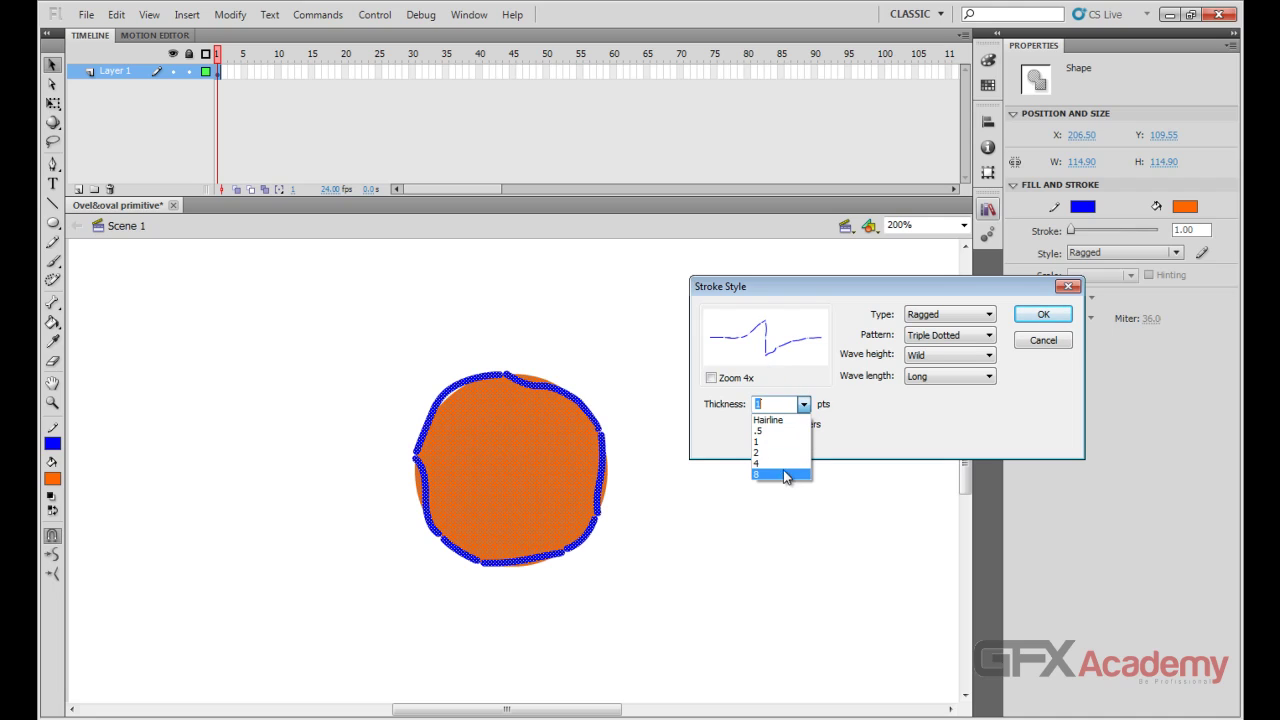
pyautogui.click(780, 475)
pyautogui.click(803, 404)
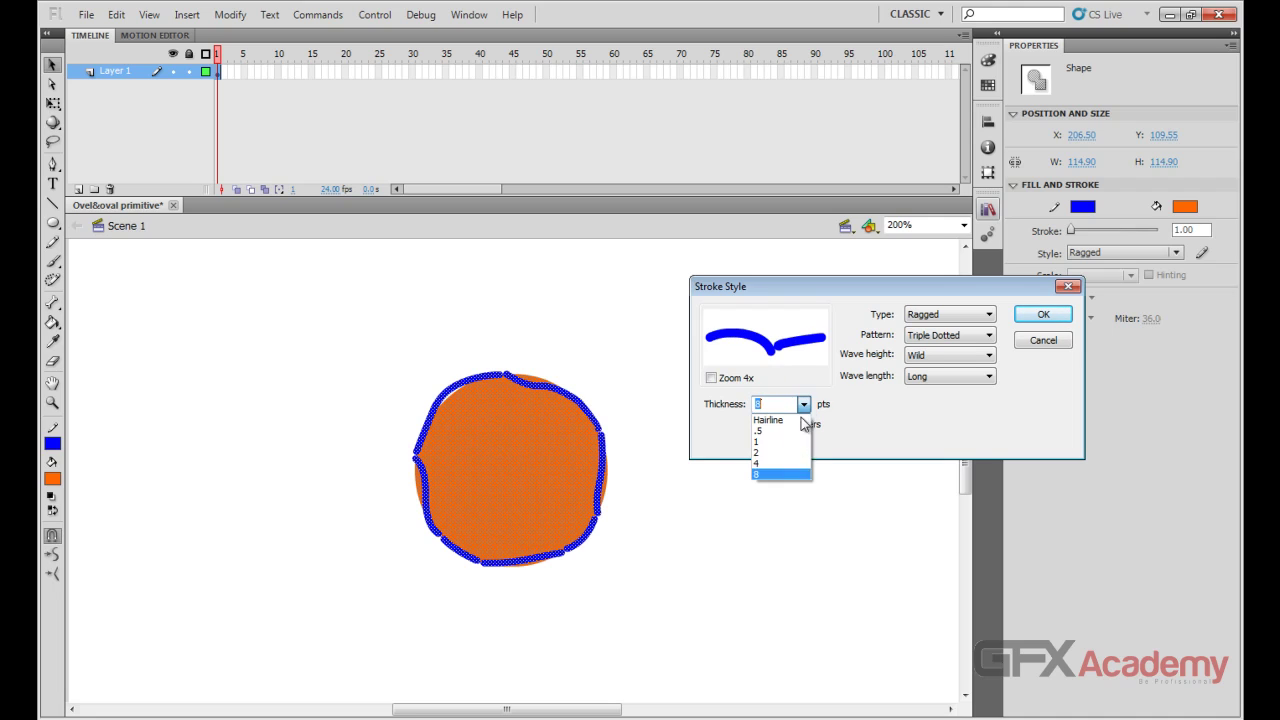
pyautogui.click(780, 455)
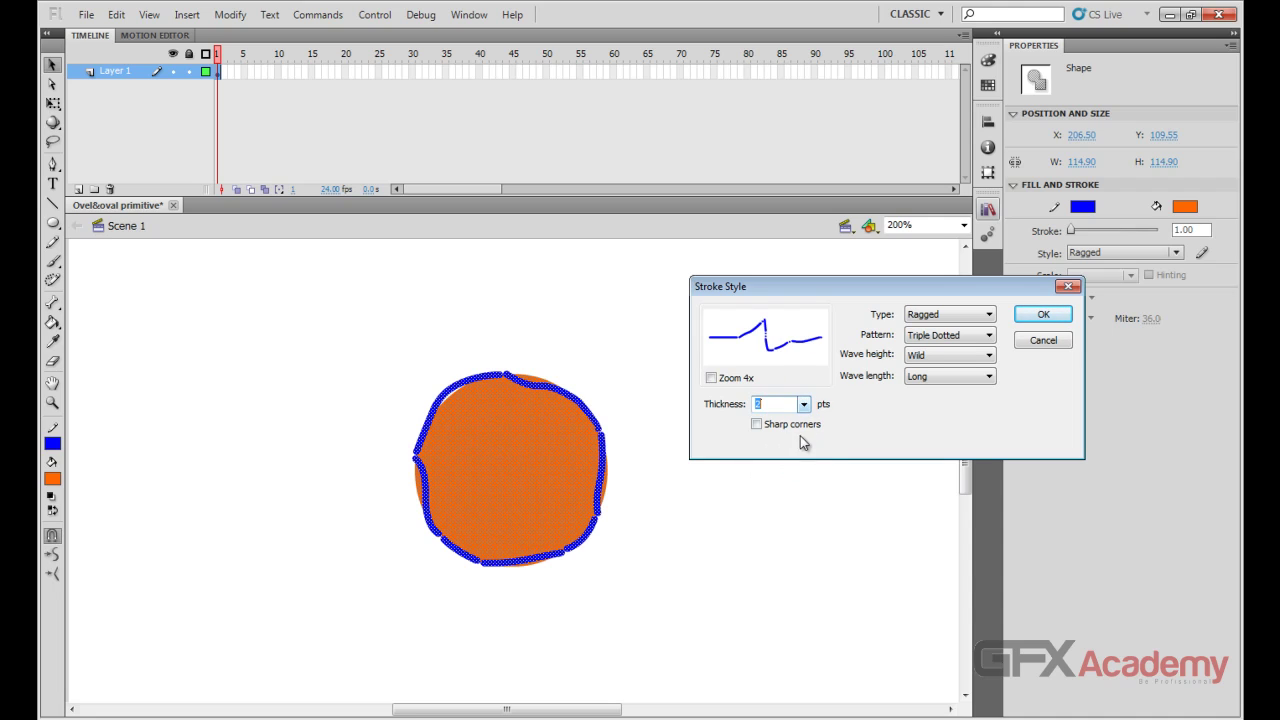
# Set the ragged stroke's thickness to 1 pt and apply the custom style to the circle's outline.
pyautogui.click(804, 405)
pyautogui.click(784, 431)
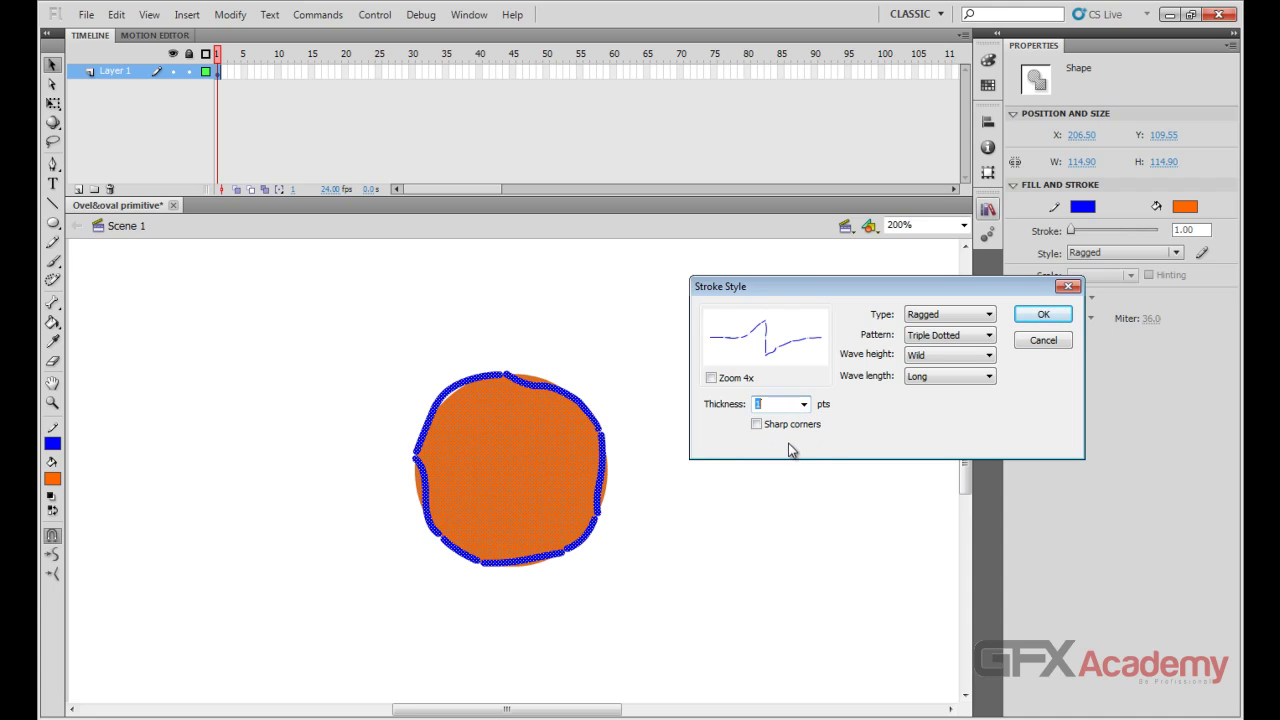
pyautogui.click(803, 405)
pyautogui.click(803, 405)
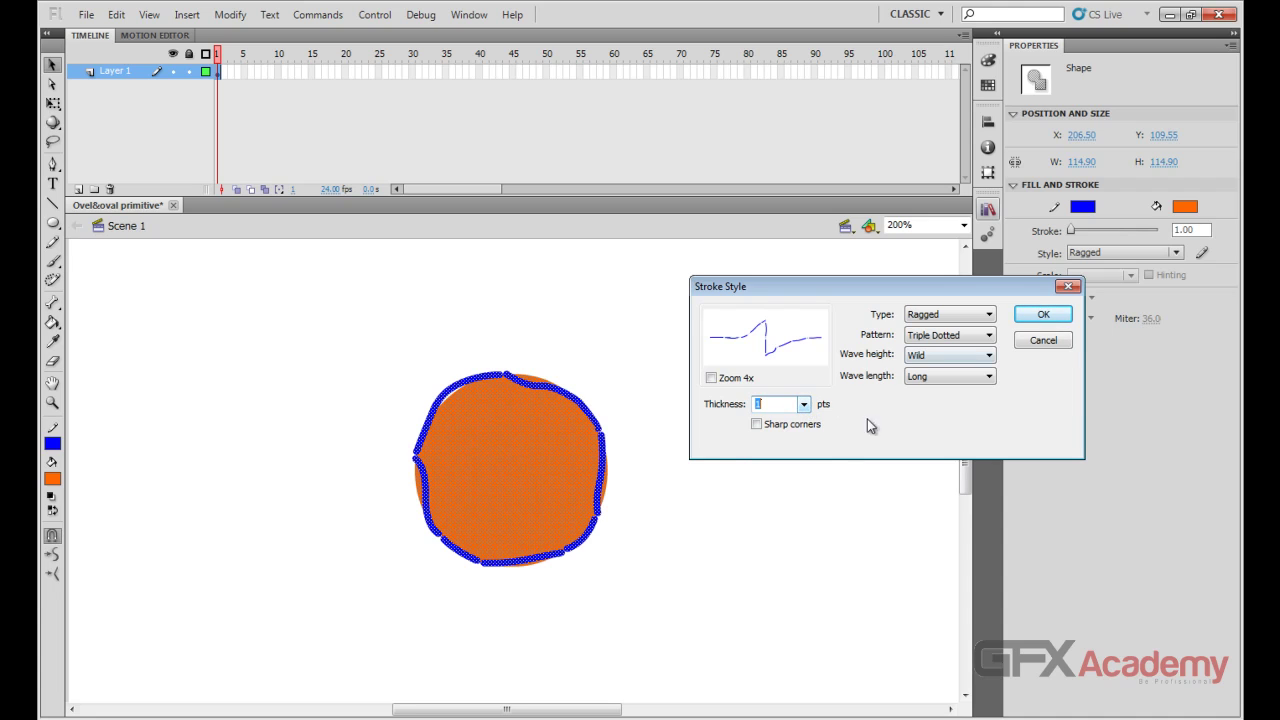
pyautogui.click(1036, 316)
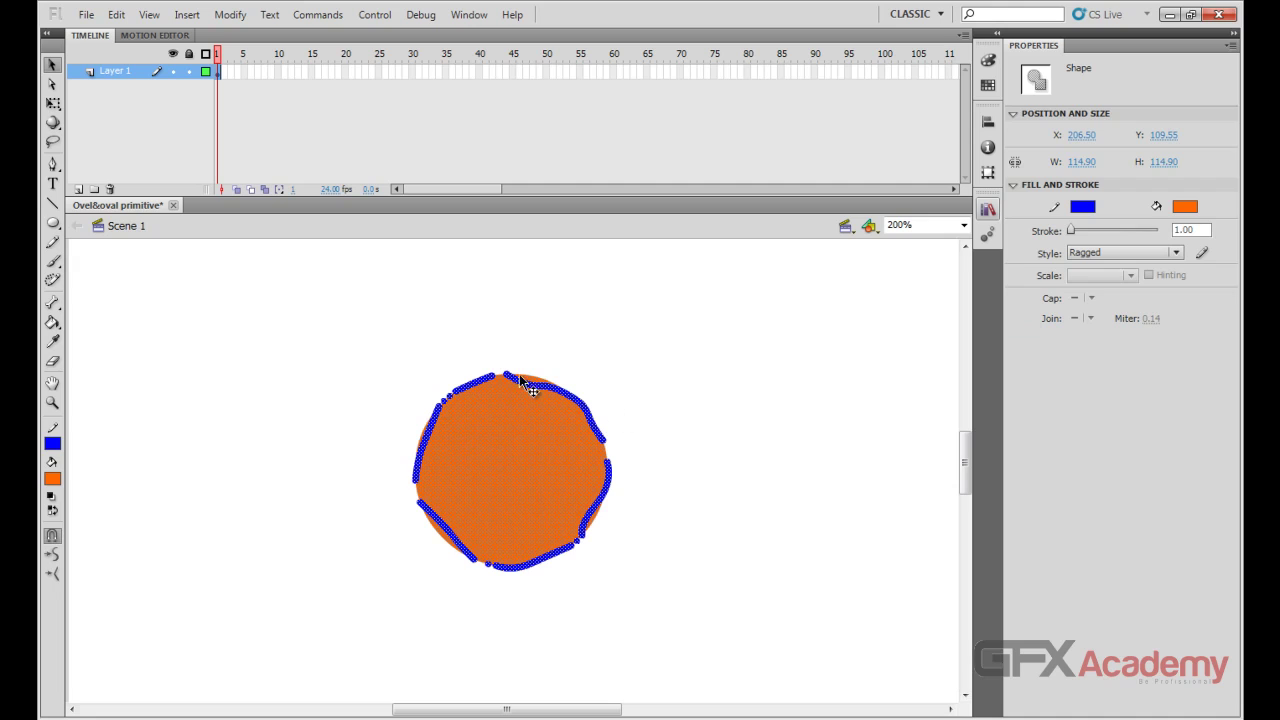
# Set the circle's stroke style to Solid and delete the circle from the stage.
pyautogui.click(1160, 252)
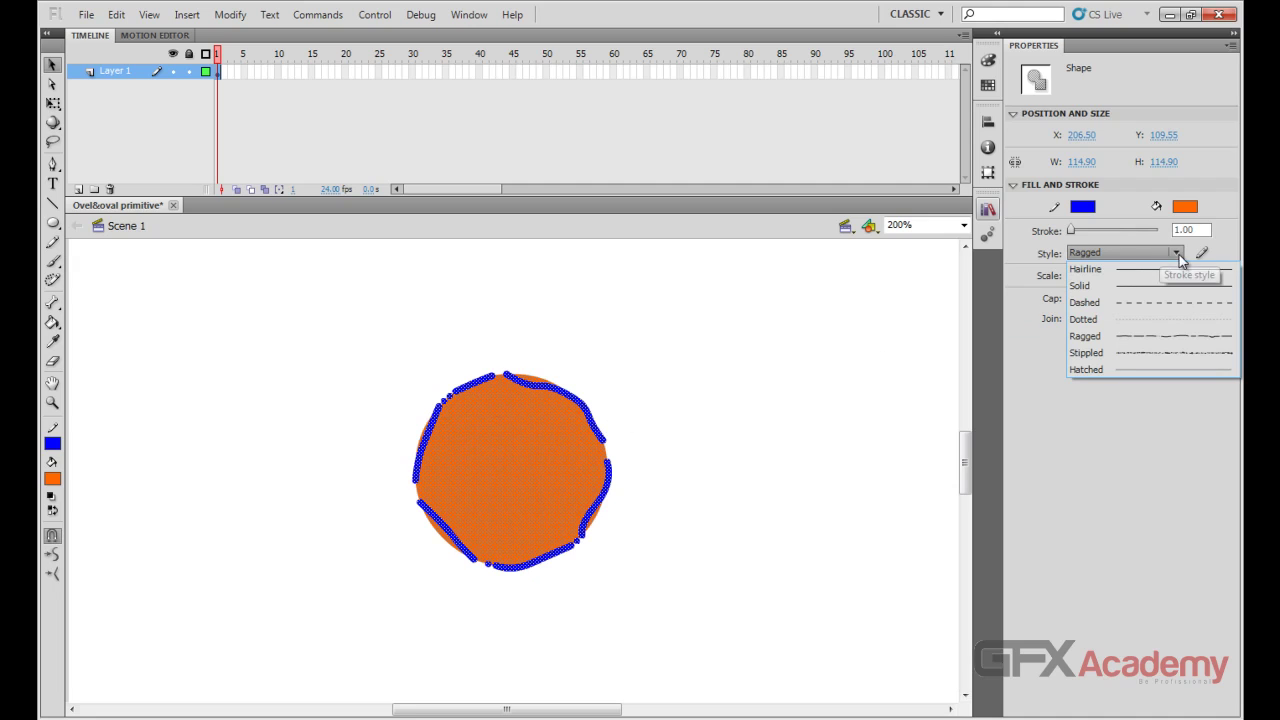
pyautogui.click(1137, 284)
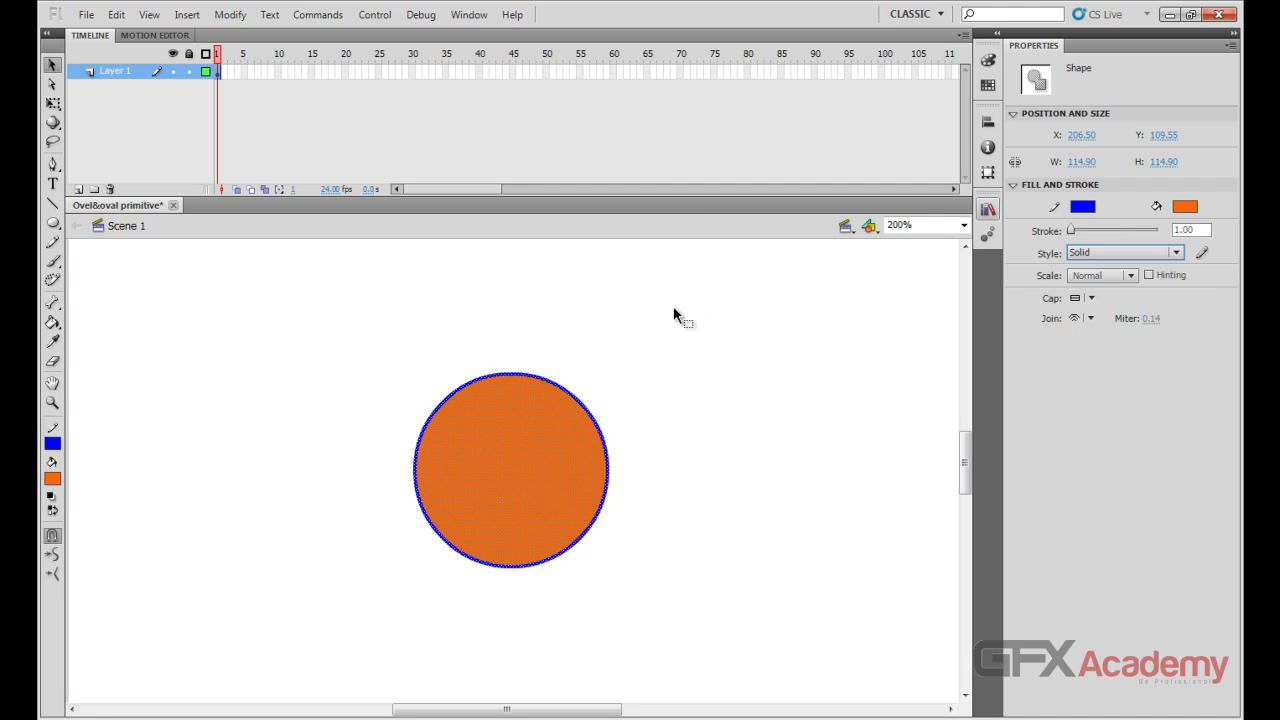
pyautogui.press('Delete')
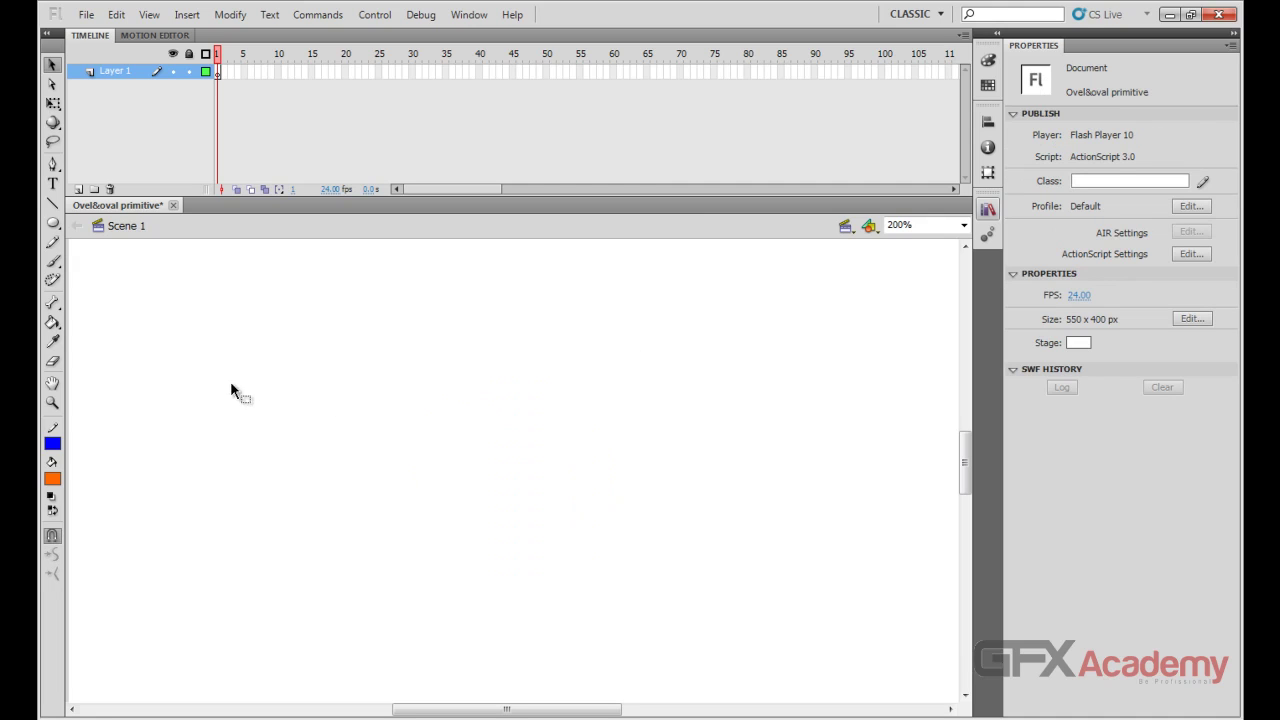
# Draw a circle about 177 px in diameter with the Oval Primitive tool and move it to about X 170, Y 70.5.
pyautogui.moveTo(52, 222); pyautogui.dragTo(109, 278)
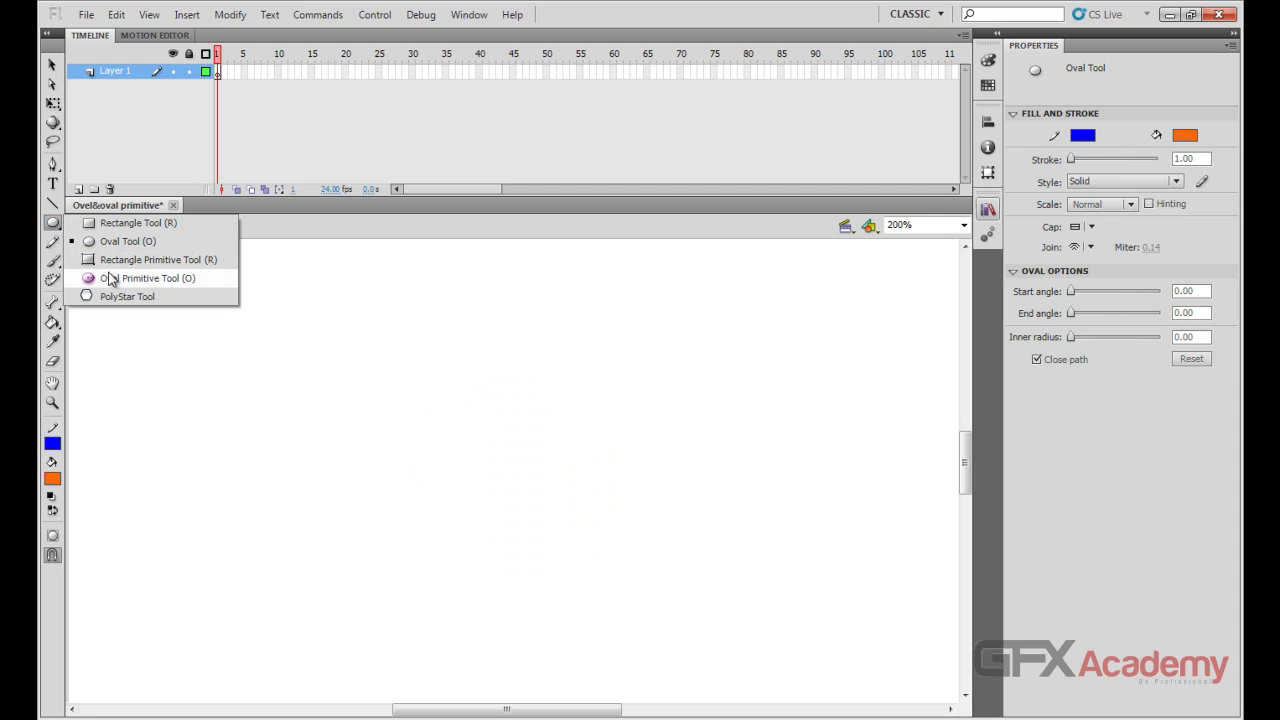
pyautogui.click(141, 285)
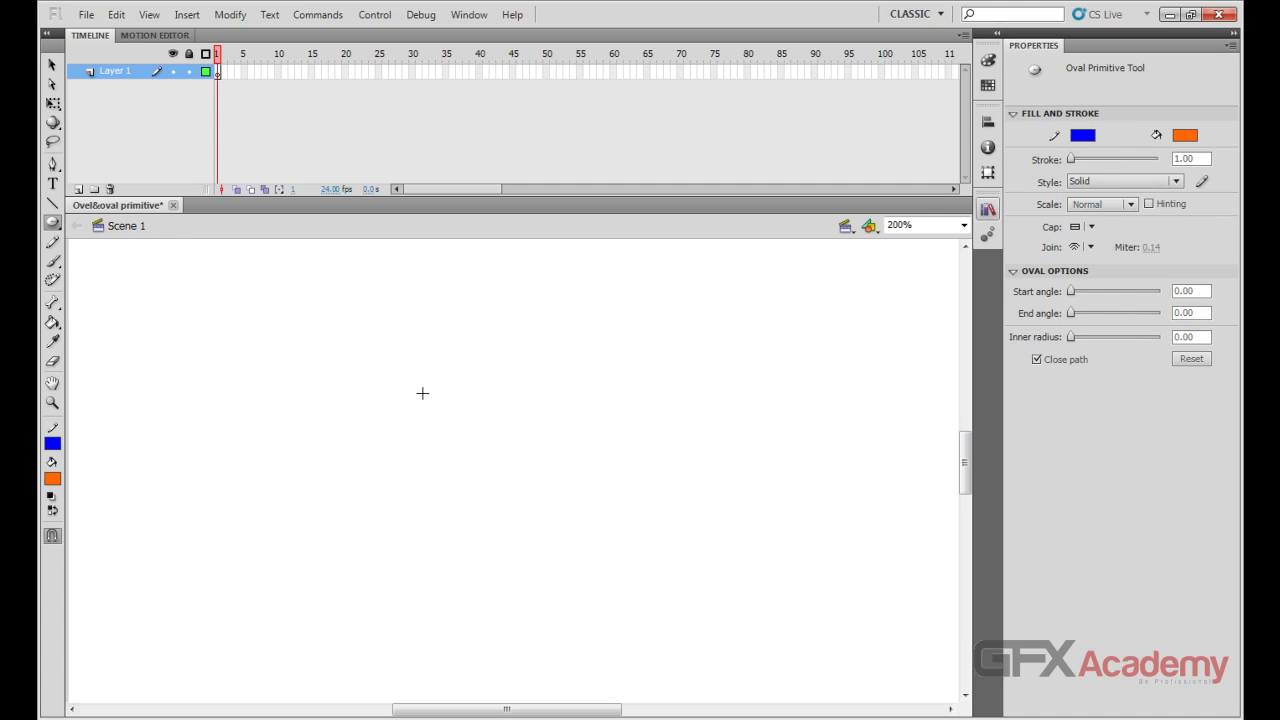
pyautogui.moveTo(403, 371); pyautogui.dragTo(697, 594)
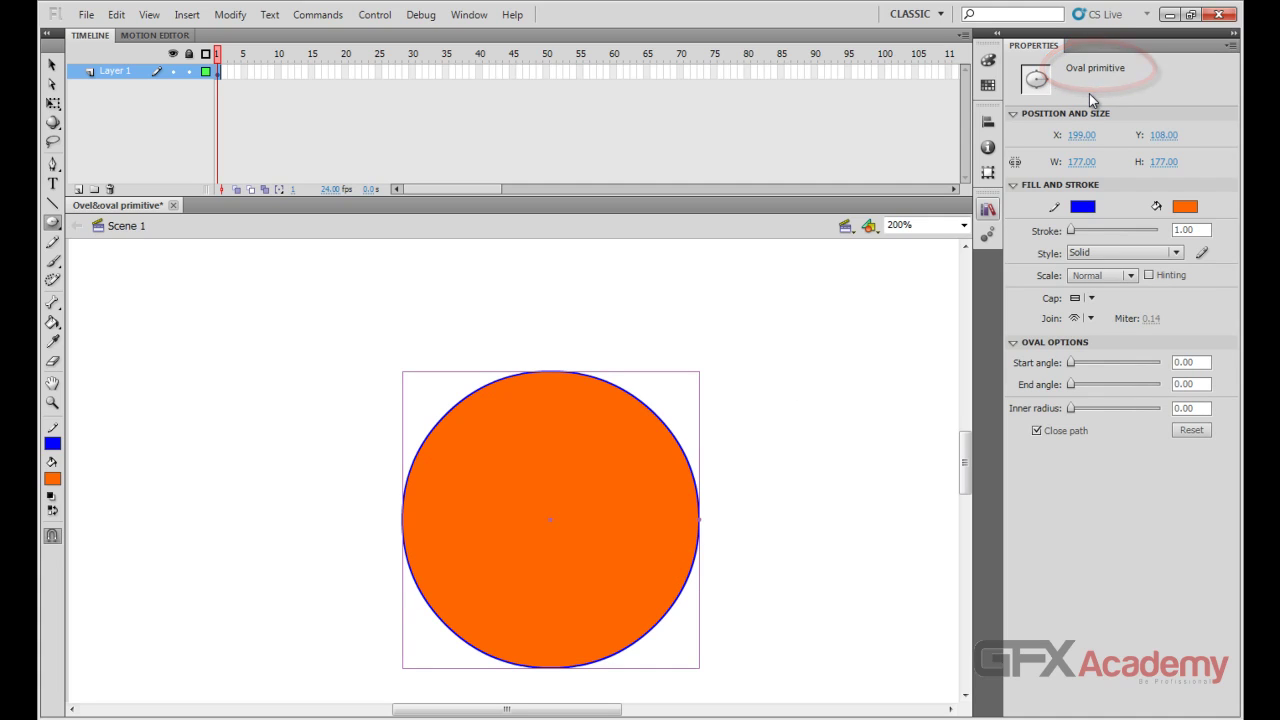
pyautogui.click(52, 64)
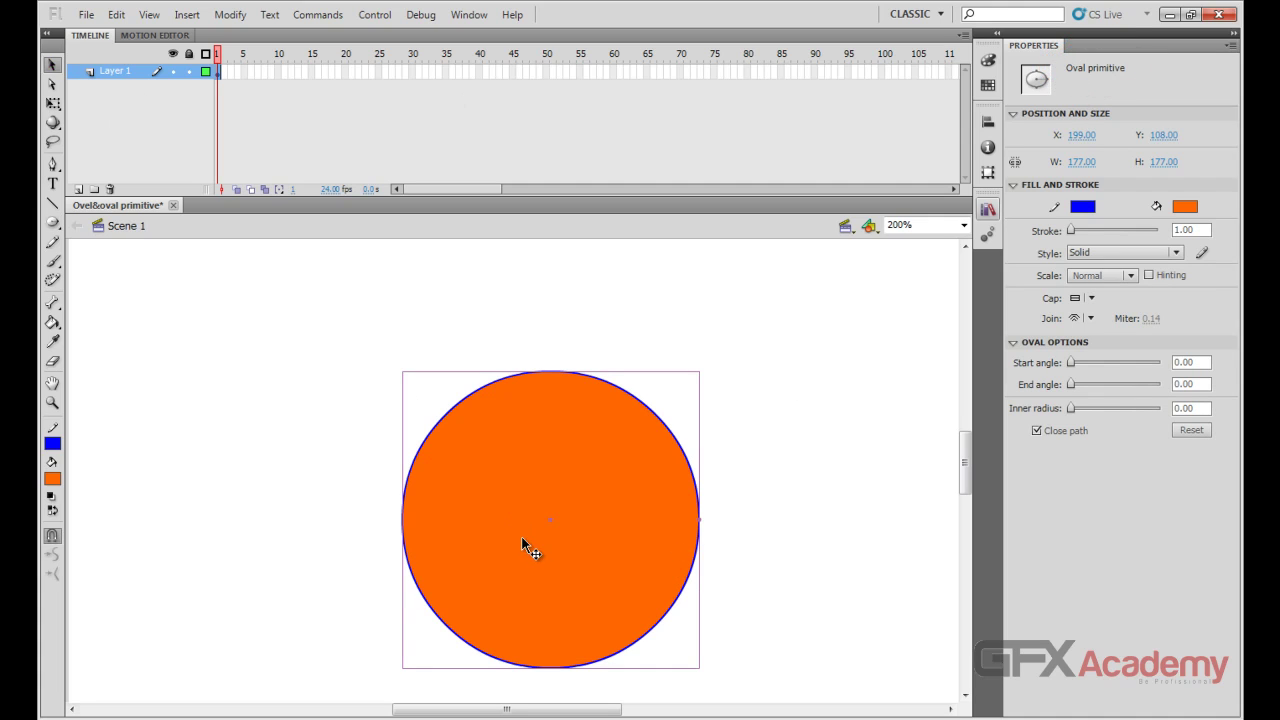
pyautogui.moveTo(523, 543); pyautogui.dragTo(475, 479)
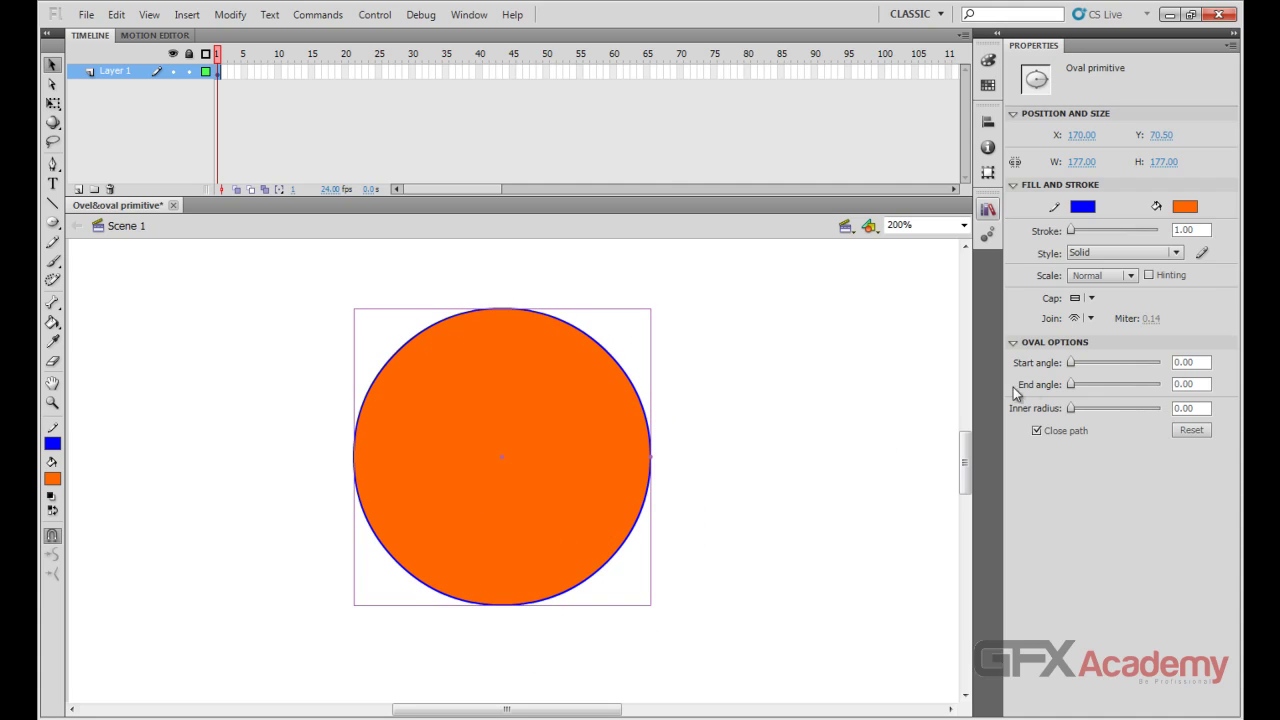
# Try adjusting the primitive circle's start angle, and set it to 90.
pyautogui.click(677, 466)
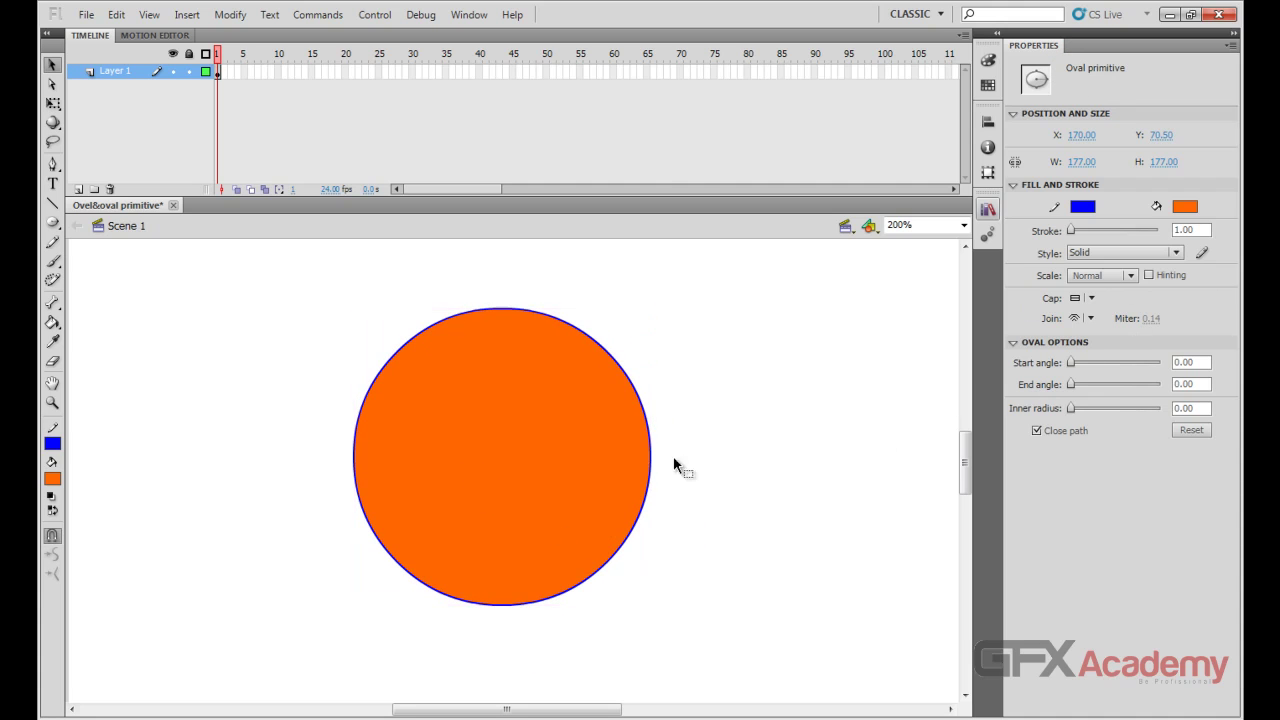
pyautogui.click(630, 460)
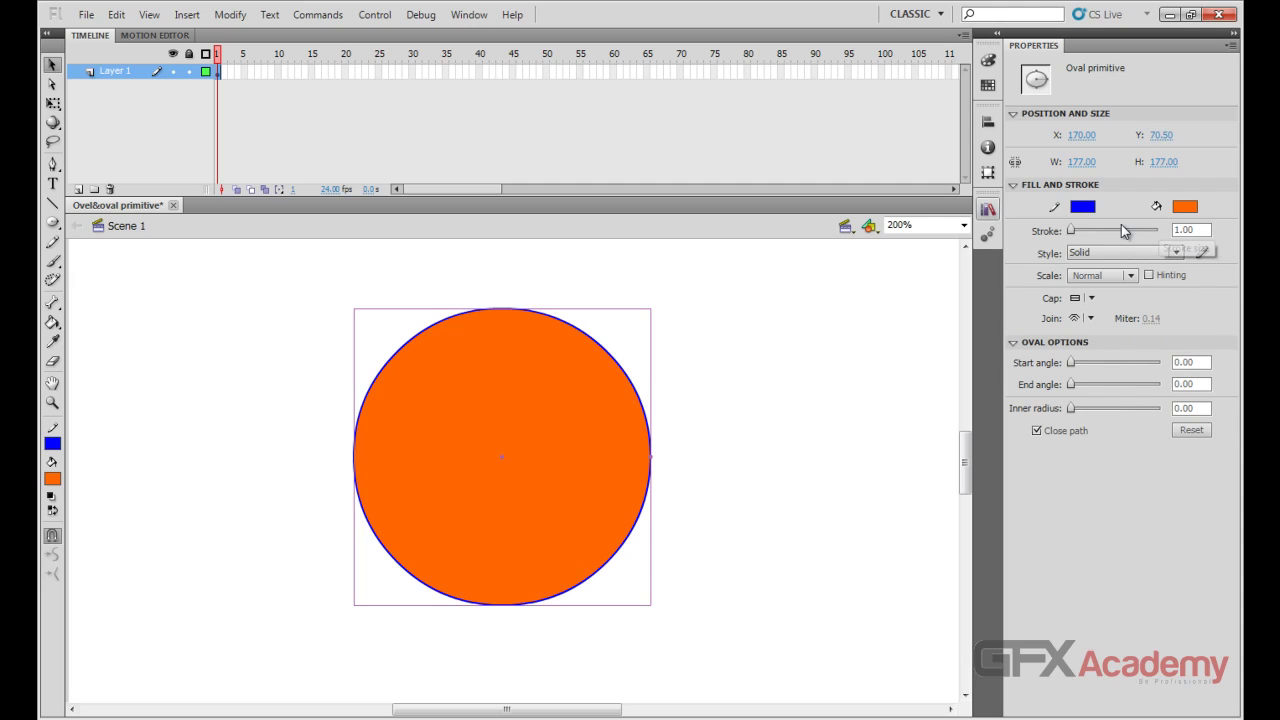
pyautogui.moveTo(1071, 363); pyautogui.dragTo(1108, 364)
pyautogui.click(1195, 363)
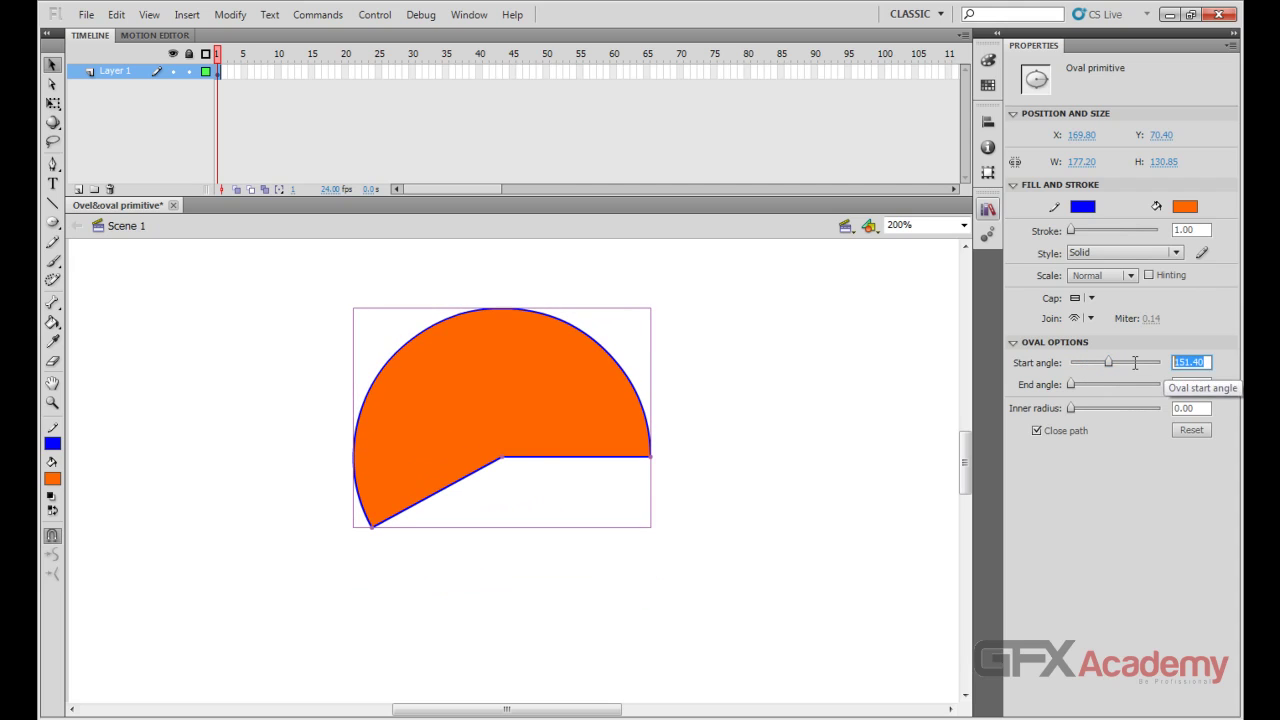
pyautogui.write('90')
pyautogui.press('Return')
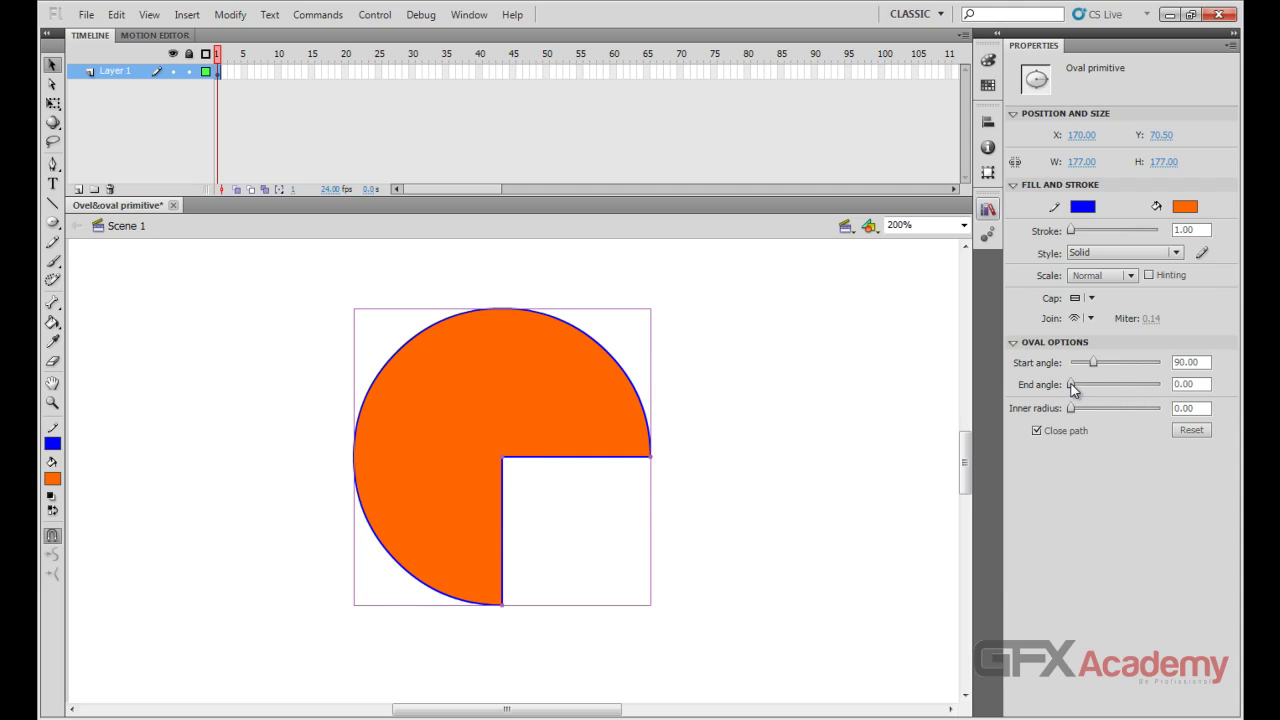
# Set the primitive circle's inner radius to about 52.74 and toggle Close path off and back on.
pyautogui.moveTo(1071, 384); pyautogui.dragTo(1118, 410)
pyautogui.click(1036, 430)
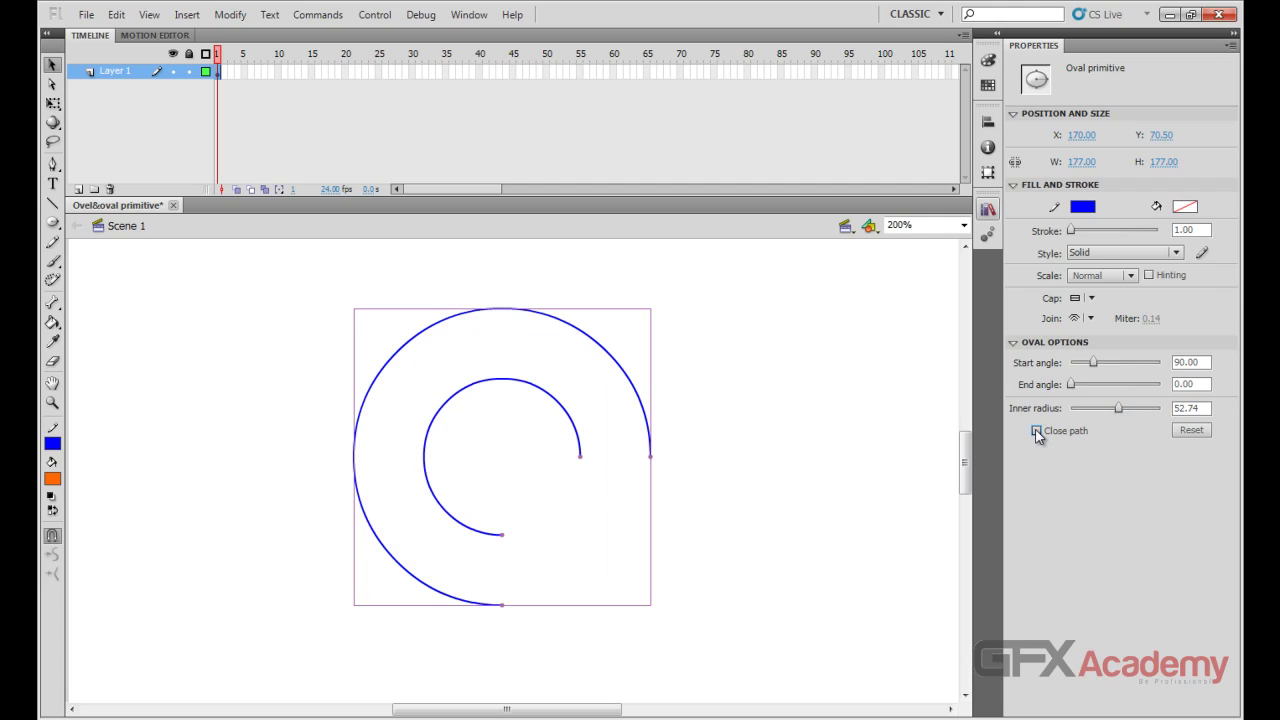
pyautogui.click(1036, 430)
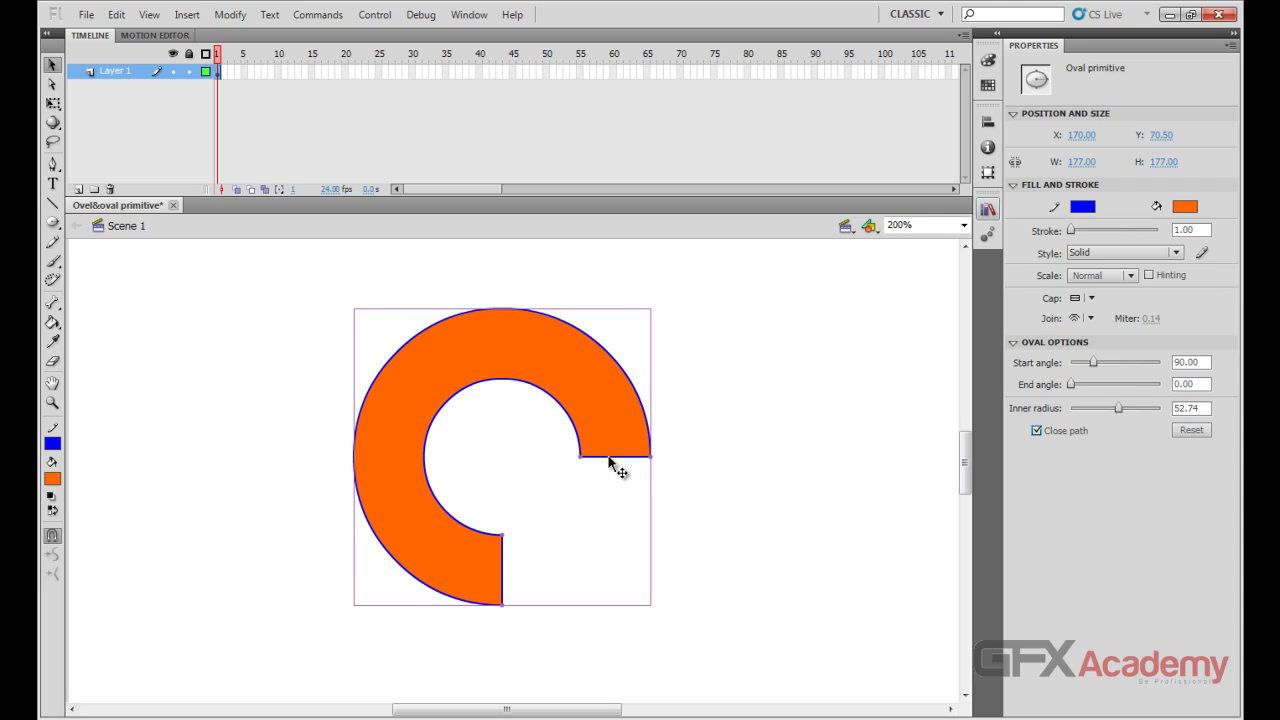
# Turn off Close path for the ring shape and reset all of its oval options.
pyautogui.click(1037, 431)
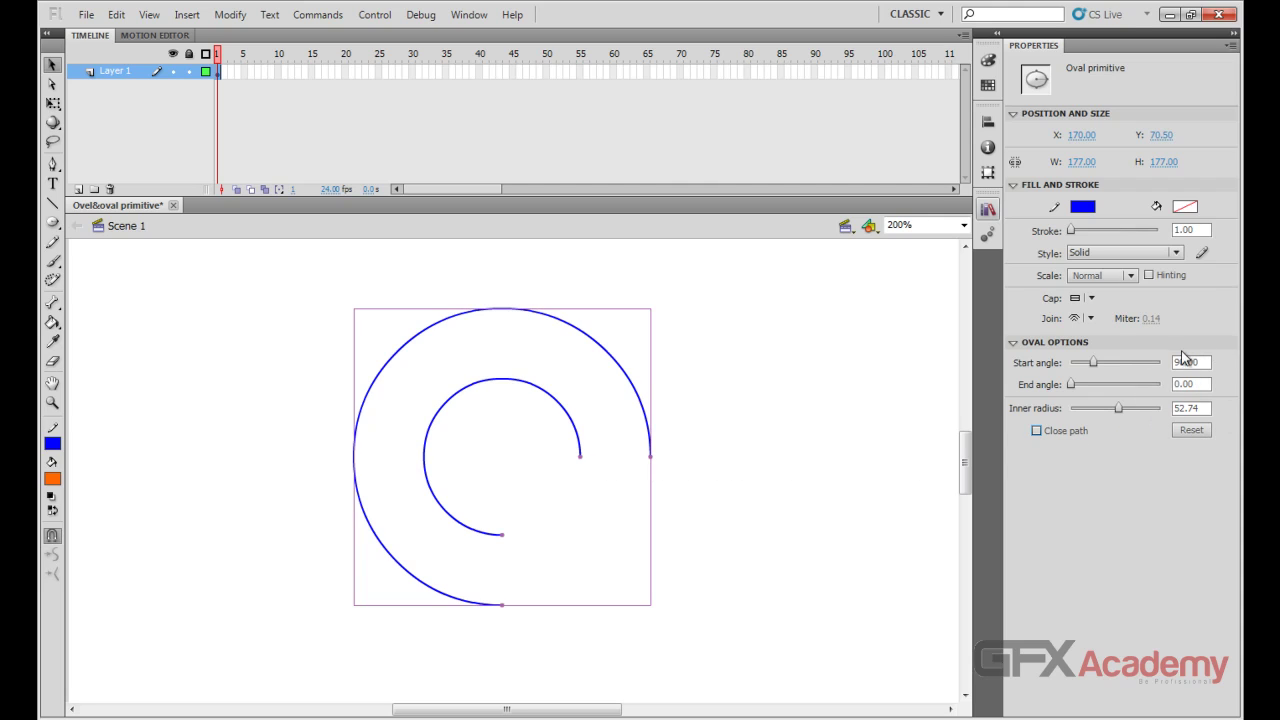
pyautogui.click(1190, 433)
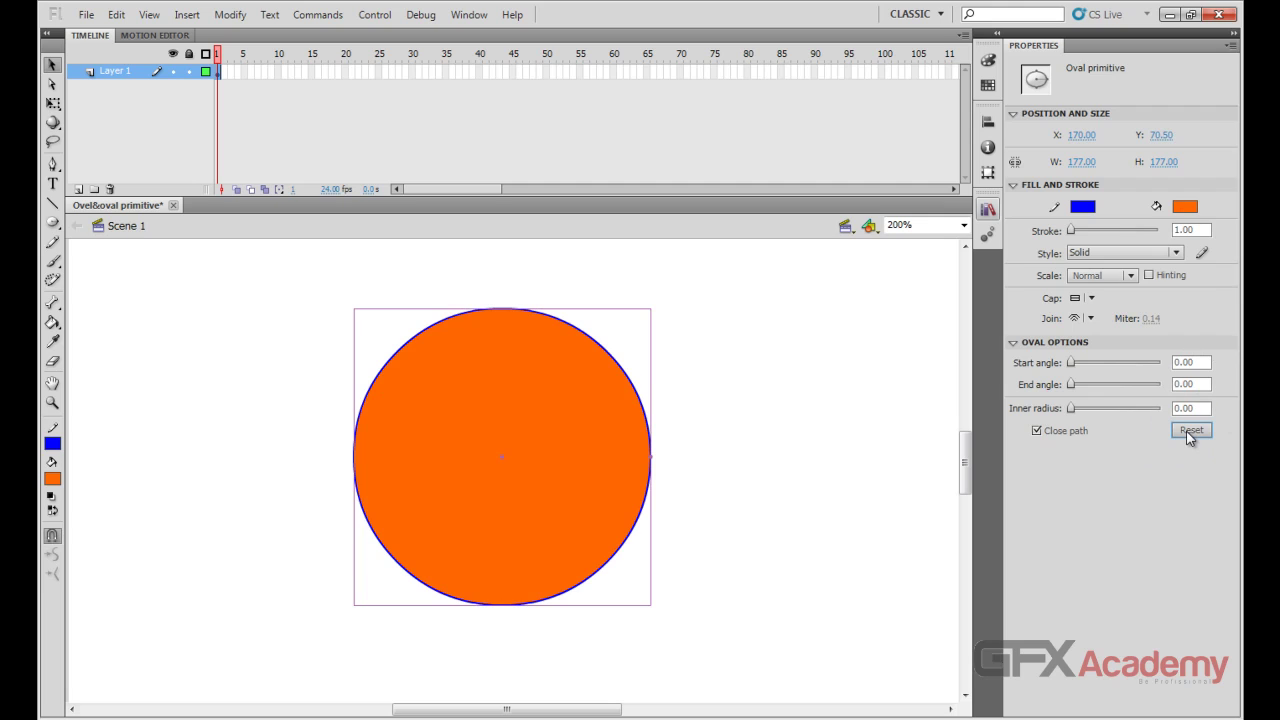